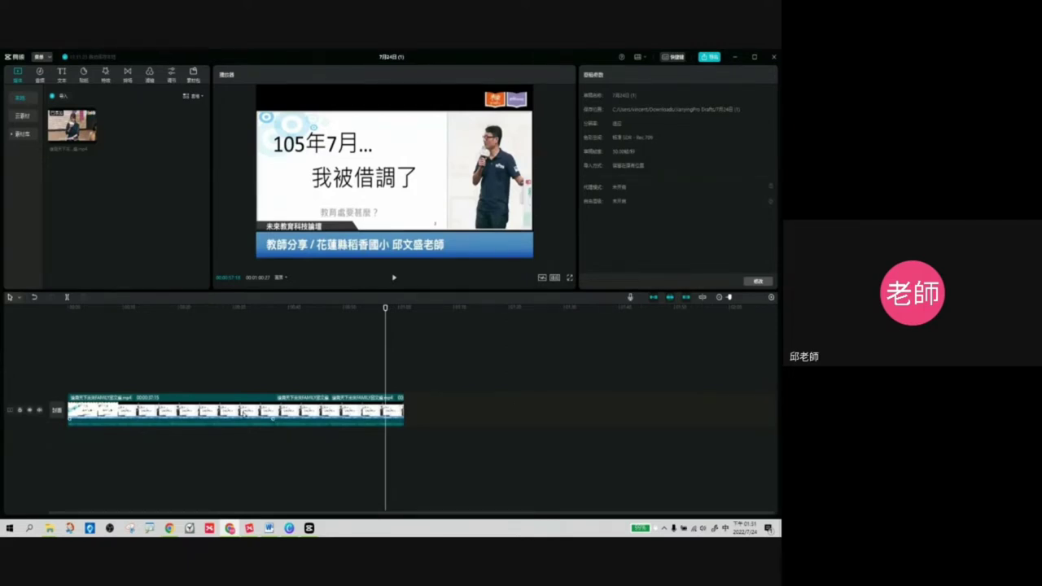
# - Select the first video clip on the timeline and place the playhead near its end
pyautogui.click(165, 415)
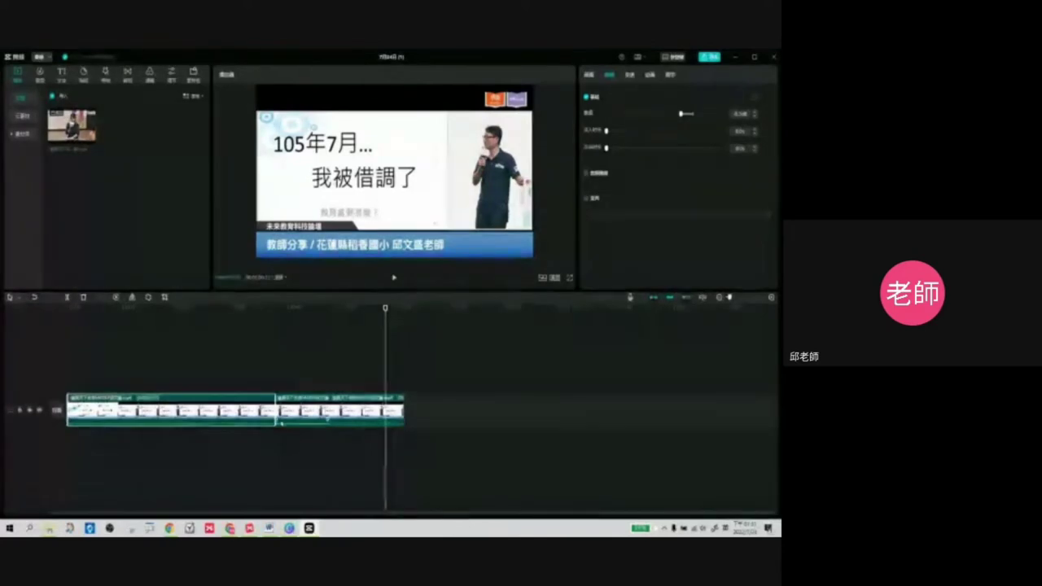
pyautogui.click(263, 445)
pyautogui.click(192, 405)
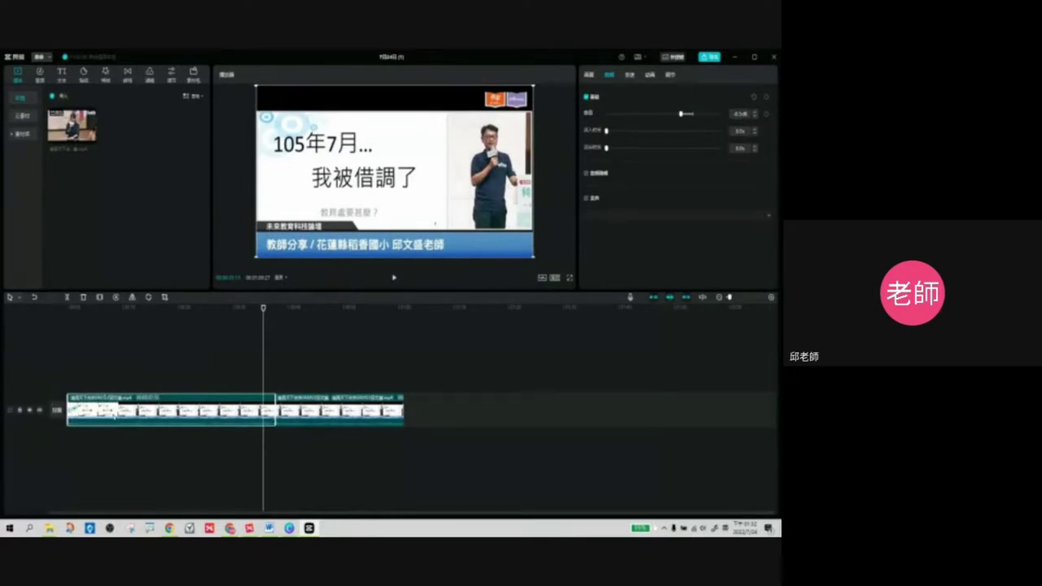
# - Switch to File Explorer and open the 111暑假媒體素養研習 folder on the desktop, with its window beside the editor's media library
pyautogui.moveTo(49, 529)
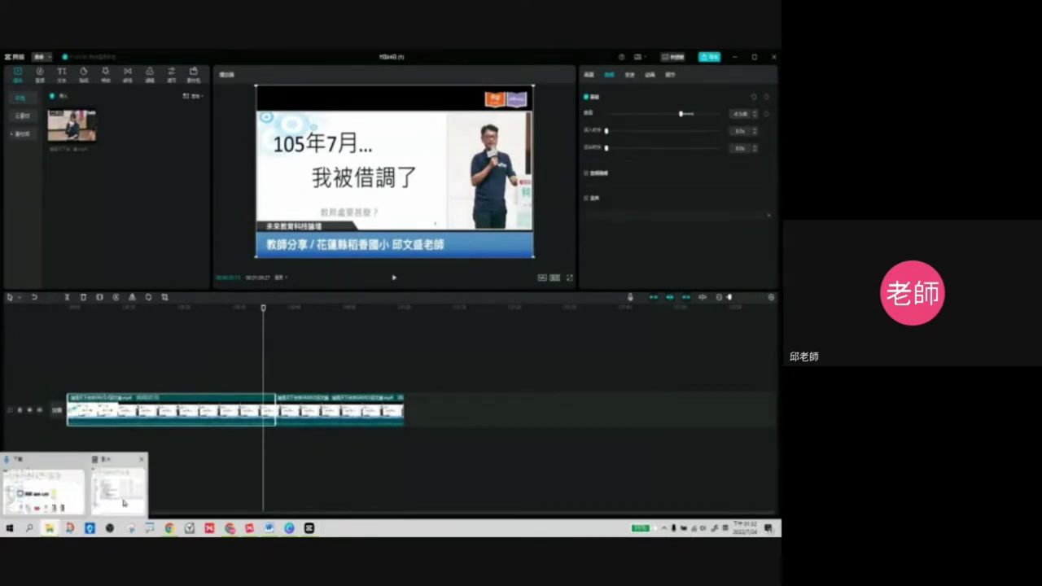
pyautogui.click(57, 488)
pyautogui.moveTo(301, 110); pyautogui.dragTo(628, 228)
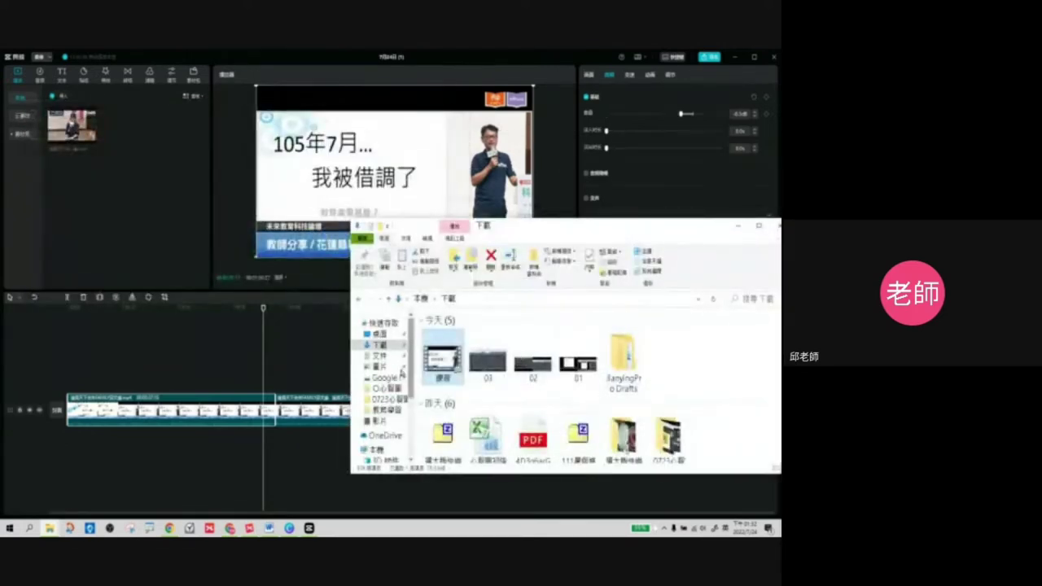
pyautogui.click(380, 334)
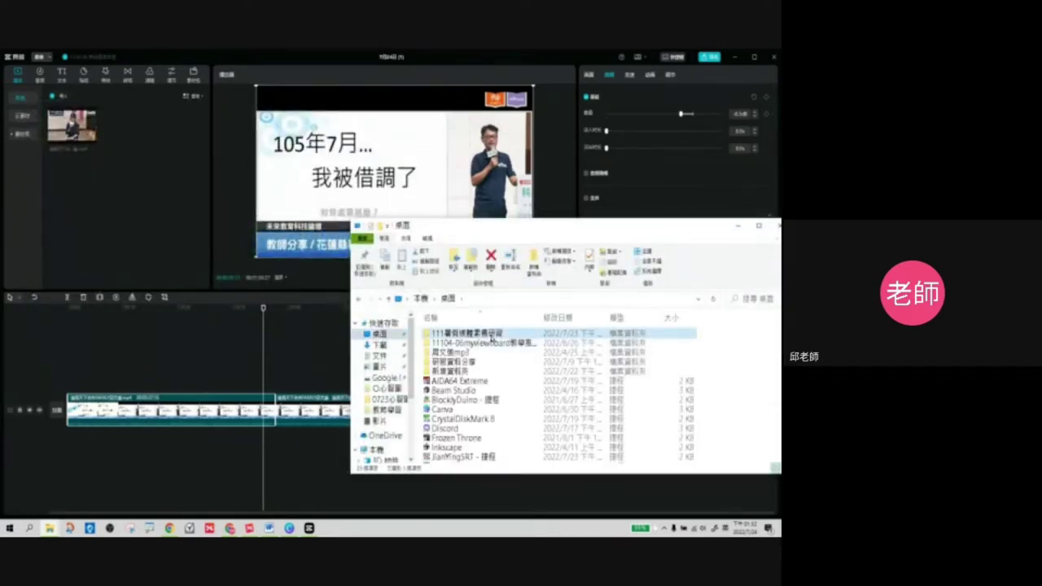
pyautogui.doubleClick(488, 334)
pyautogui.moveTo(519, 233); pyautogui.dragTo(511, 251)
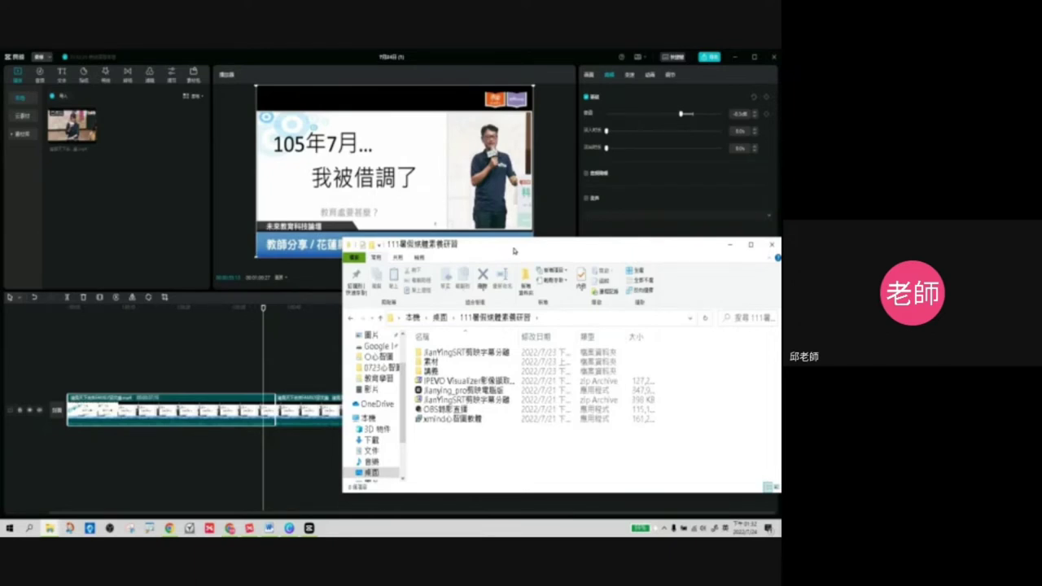
pyautogui.moveTo(515, 250); pyautogui.dragTo(517, 247)
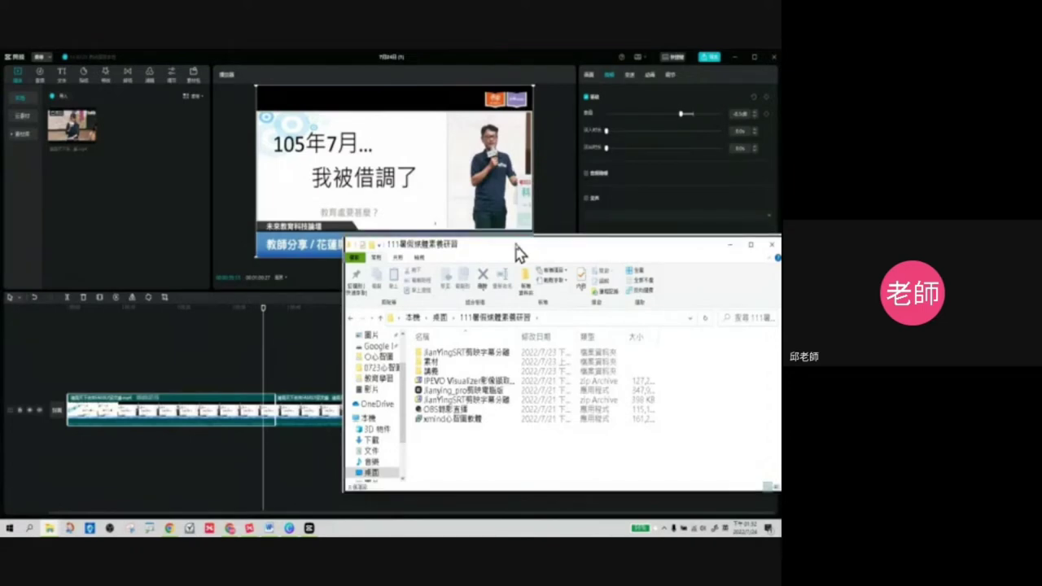
# - Open the last image folder (ending in 造課師2) under 素材 > 圖片 and import image 1 into the editor's media library
pyautogui.doubleClick(432, 359)
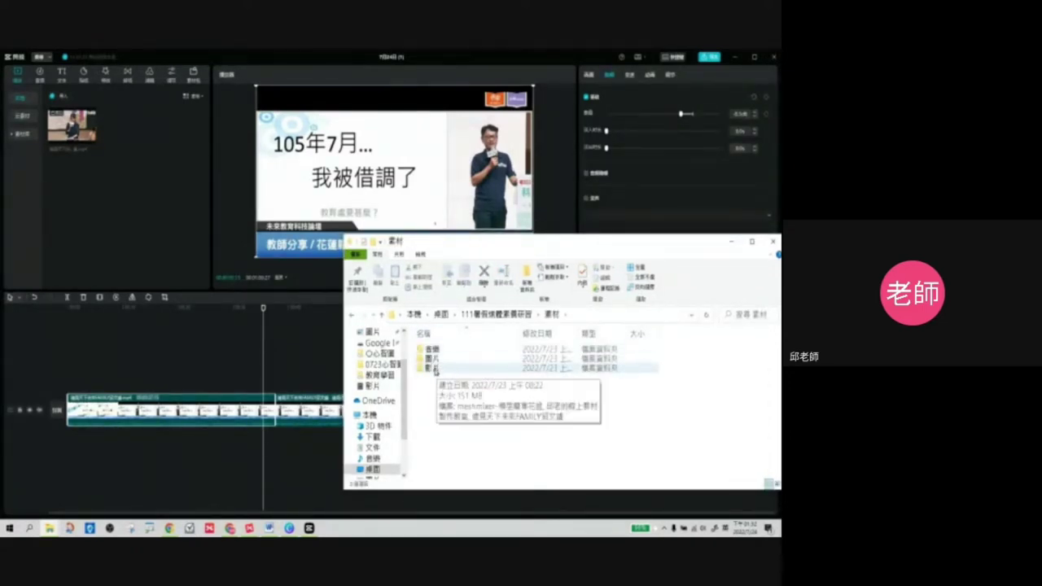
pyautogui.doubleClick(433, 360)
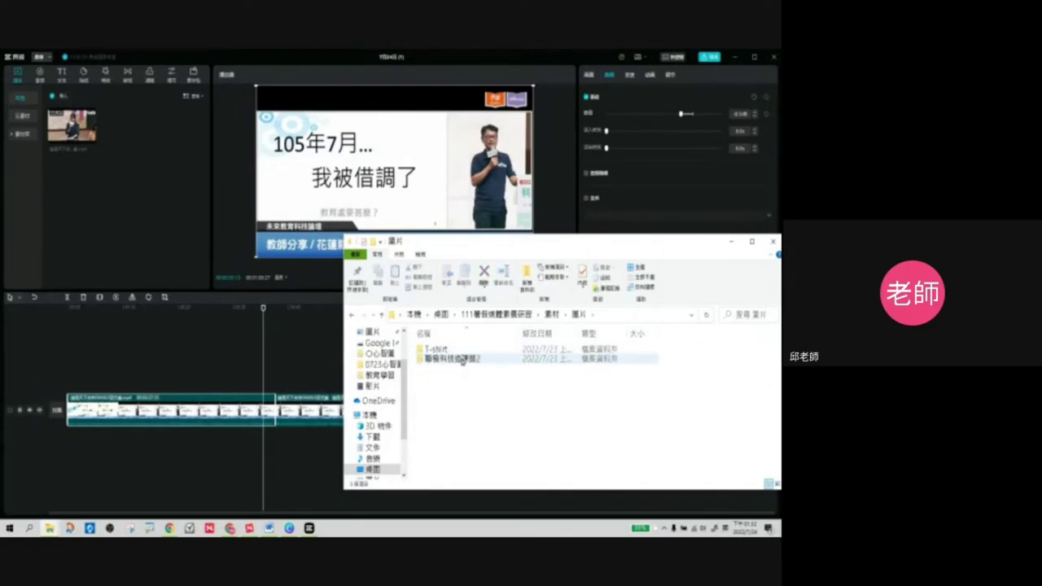
pyautogui.doubleClick(448, 358)
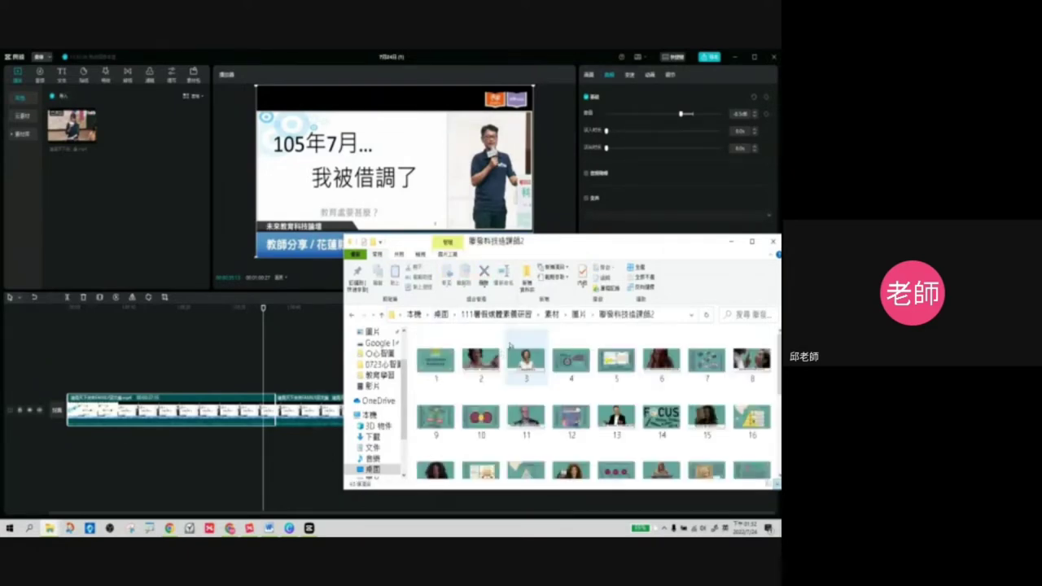
pyautogui.moveTo(446, 372); pyautogui.dragTo(193, 237)
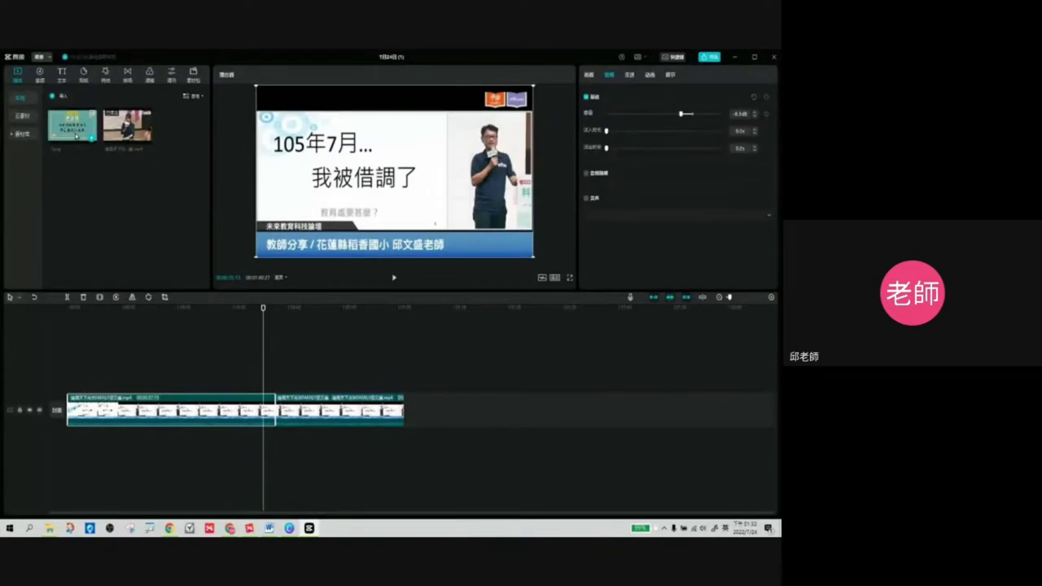
# - Insert 1.png at the start of the main track, move the playhead onto it and enlarge the preview area
pyautogui.moveTo(76, 136); pyautogui.dragTo(72, 410)
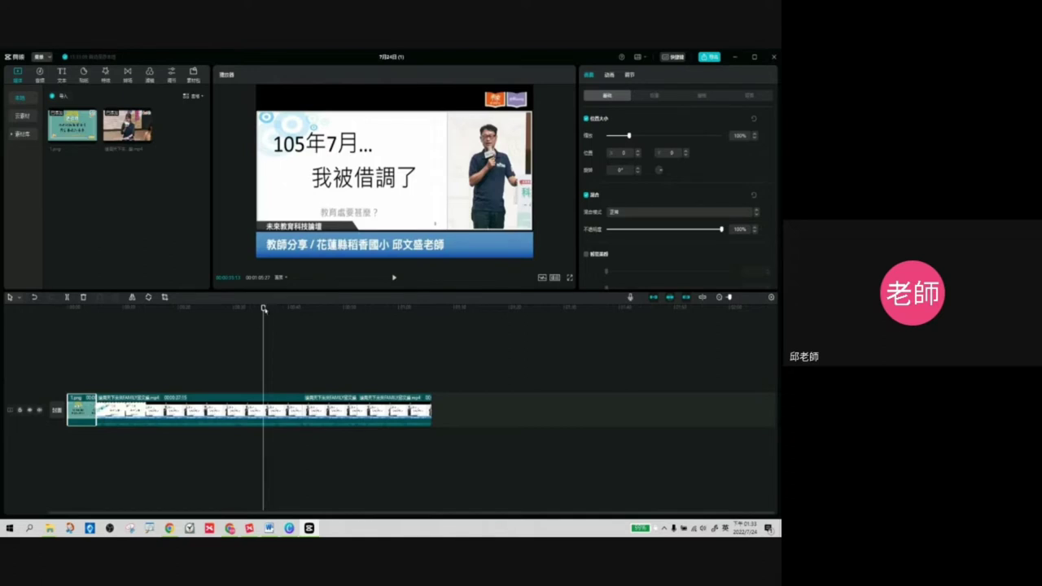
pyautogui.moveTo(263, 310); pyautogui.dragTo(84, 311)
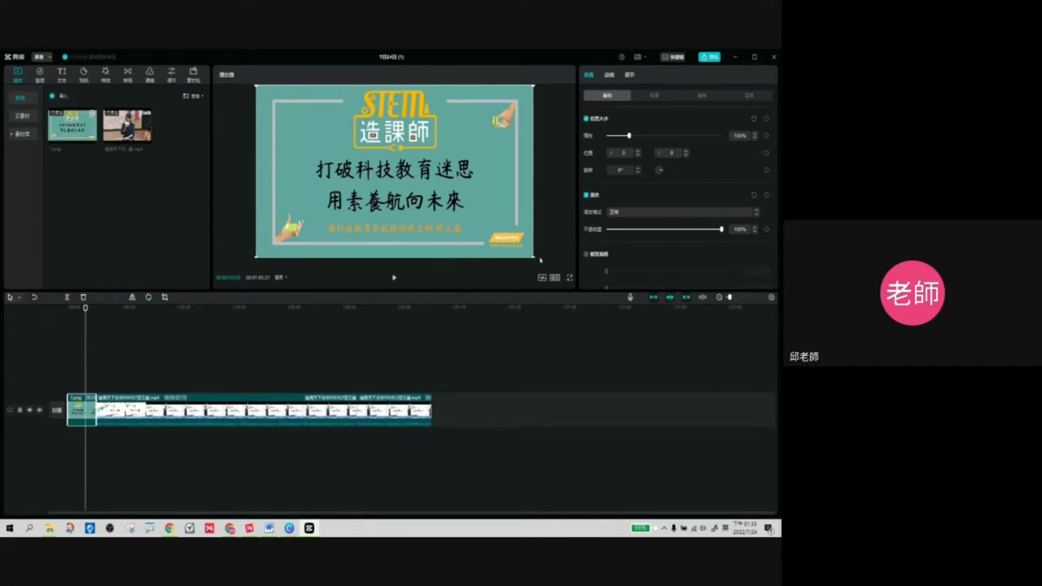
pyautogui.moveTo(410, 296); pyautogui.dragTo(424, 391)
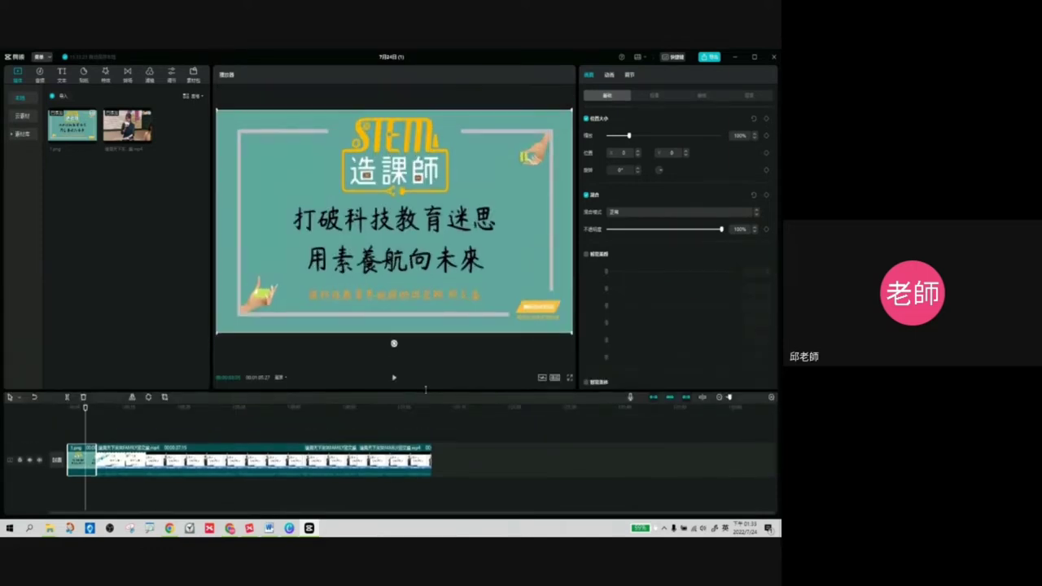
# - Scale the opening image to about 74% and rotate it to about -12° in the preview
pyautogui.scroll(-5, 562, 326)
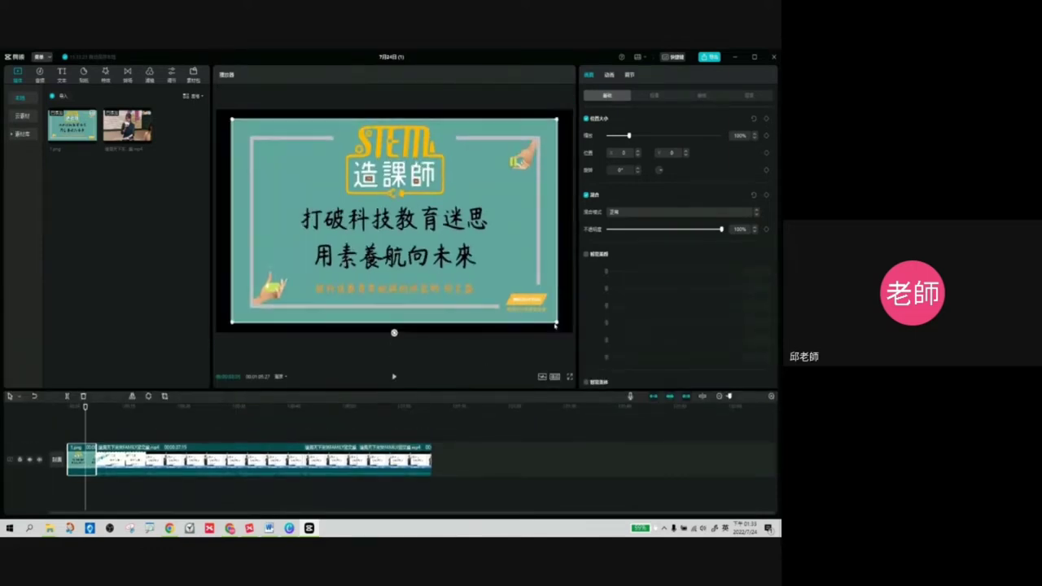
pyautogui.scroll(3, 504, 291)
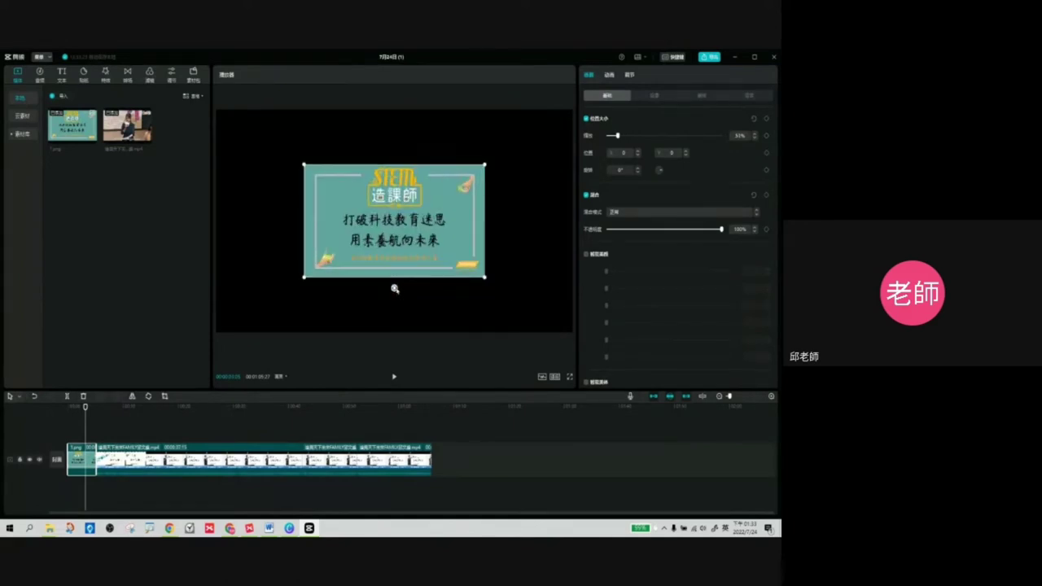
pyautogui.moveTo(395, 289); pyautogui.dragTo(417, 283)
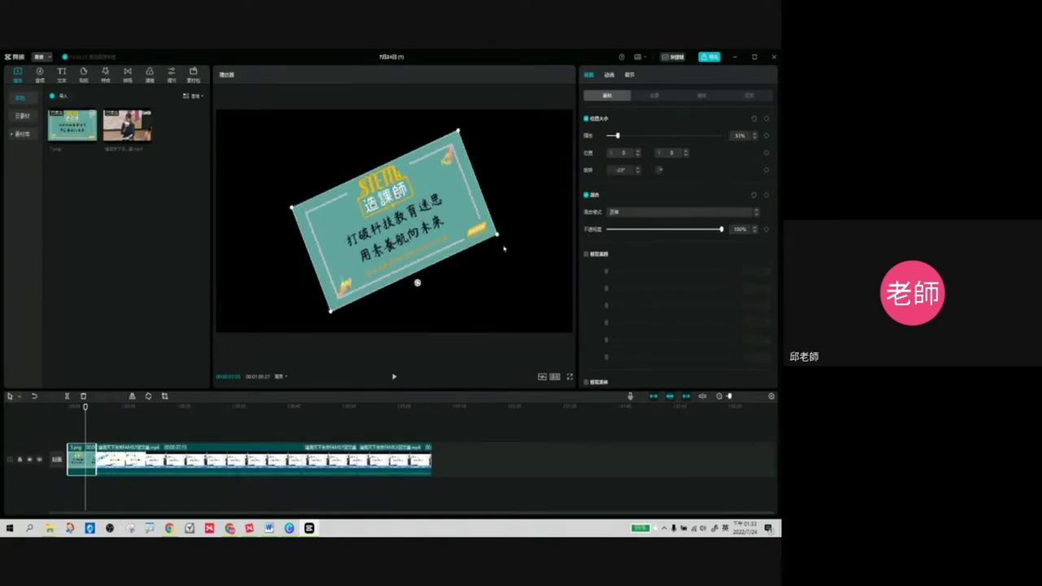
pyautogui.moveTo(500, 241); pyautogui.dragTo(552, 261)
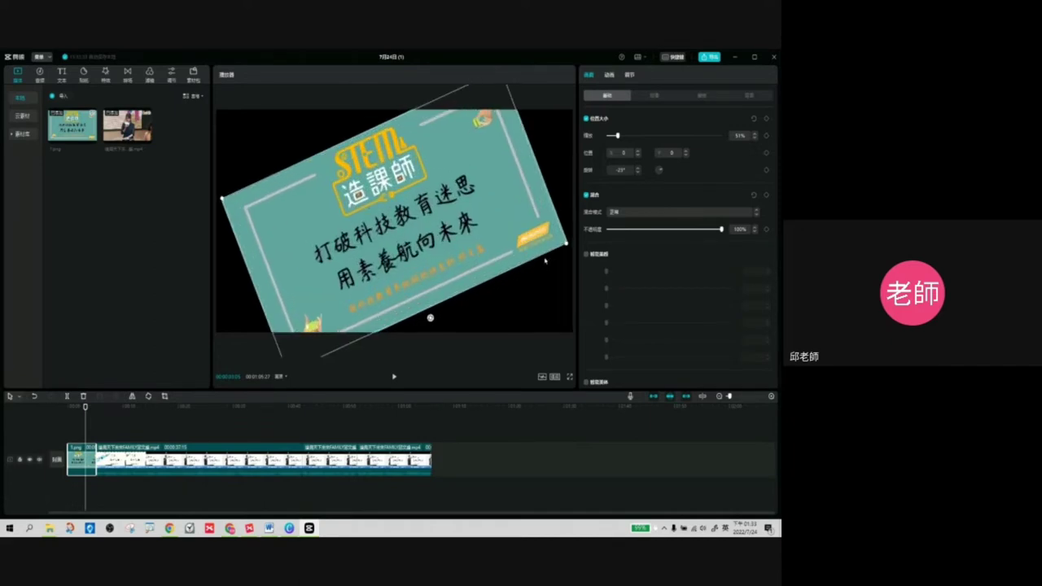
pyautogui.moveTo(425, 307); pyautogui.dragTo(410, 310)
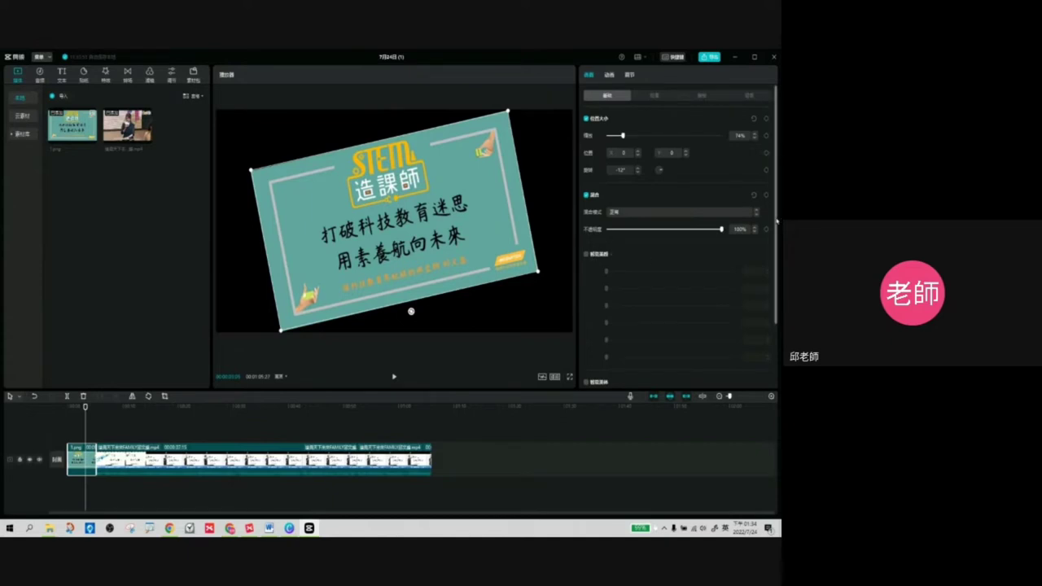
# - Enable the smart face beautification and smart body beautification options for the opening image, keeping the default strengths
pyautogui.moveTo(777, 218); pyautogui.dragTo(777, 288)
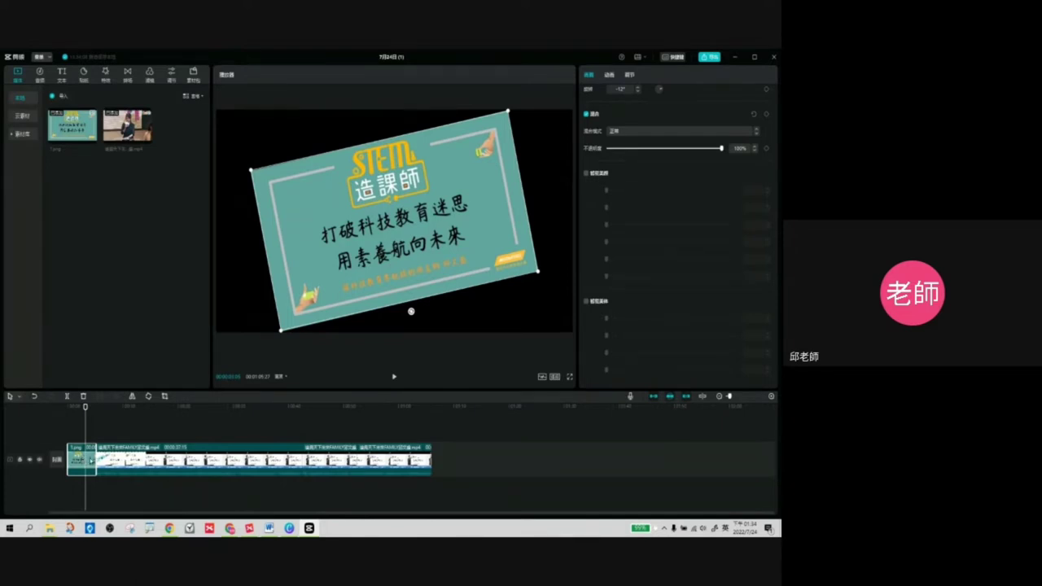
pyautogui.click(586, 173)
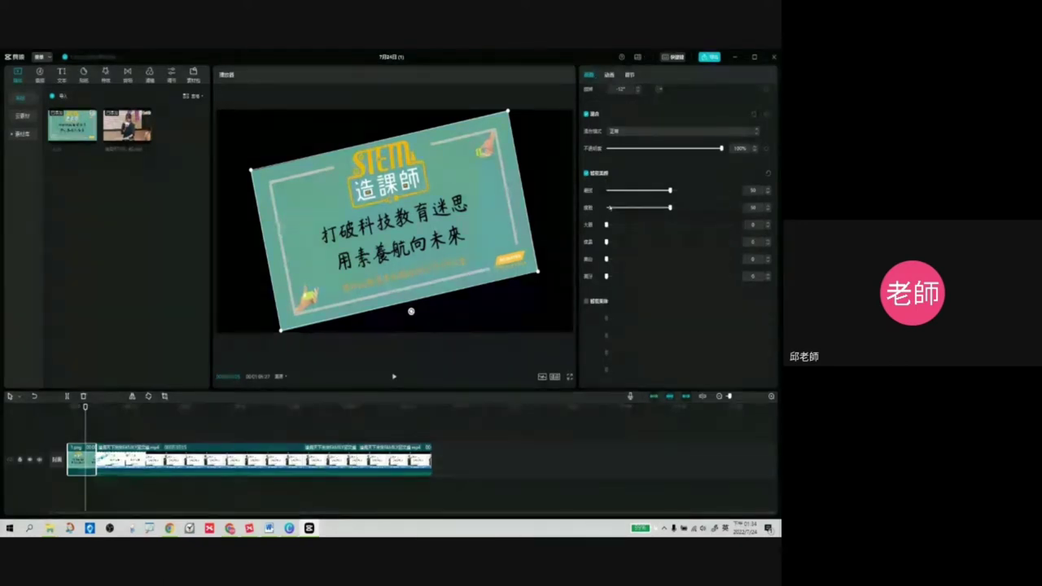
pyautogui.click(586, 301)
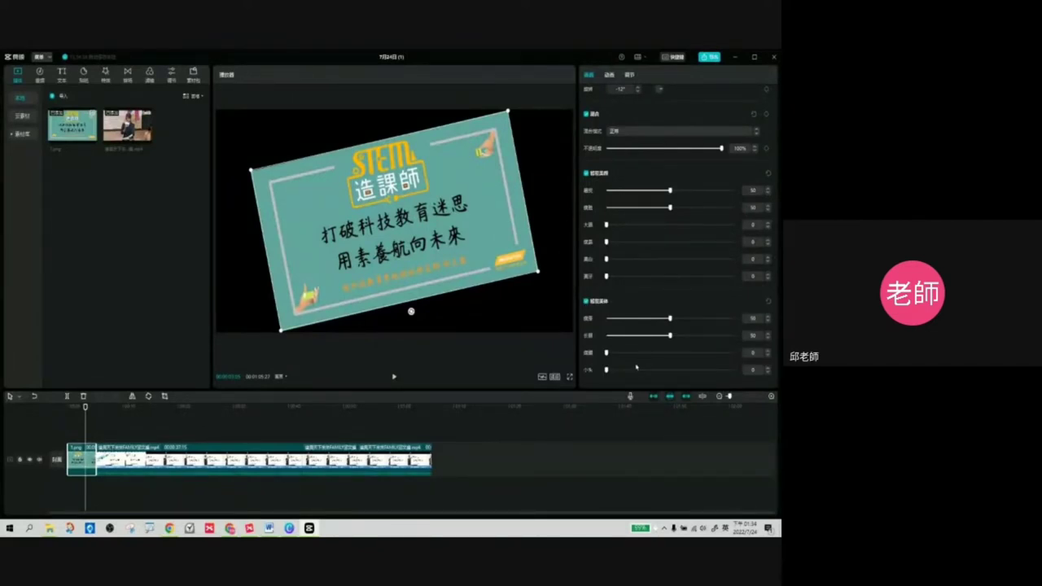
pyautogui.scroll(2, 651, 326)
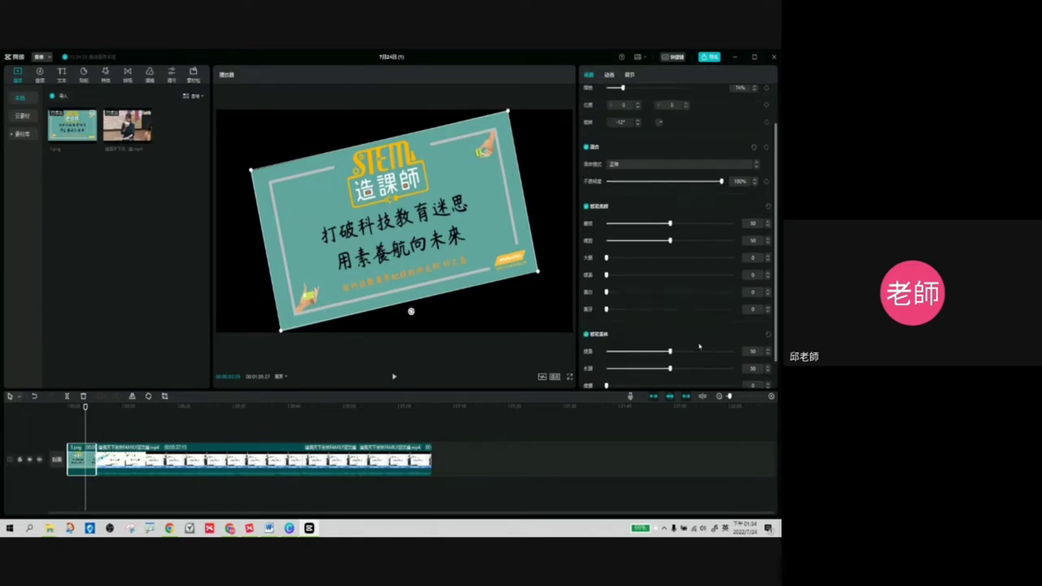
pyautogui.scroll(-2, 643, 293)
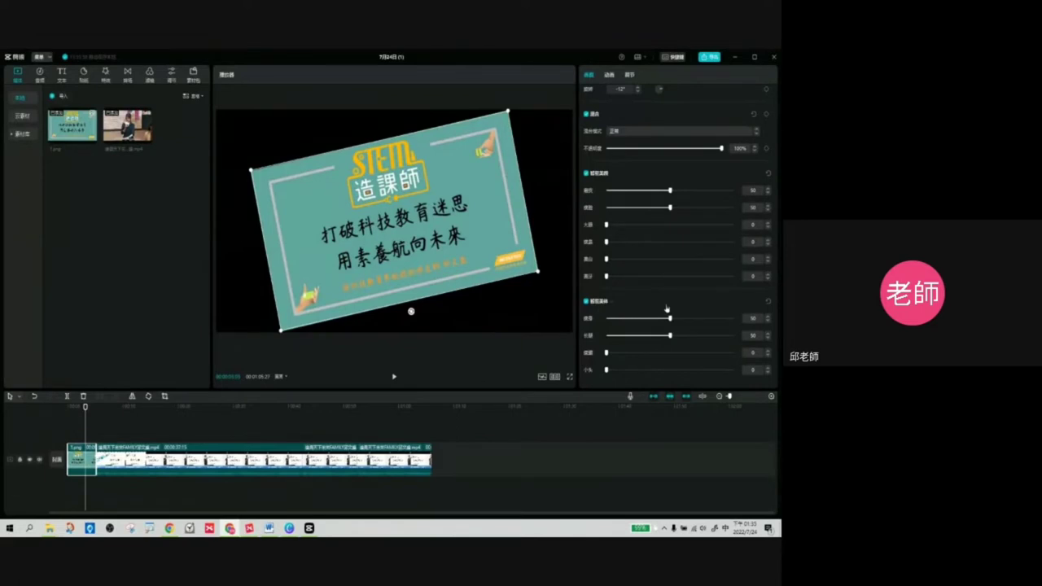
pyautogui.scroll(5, 680, 346)
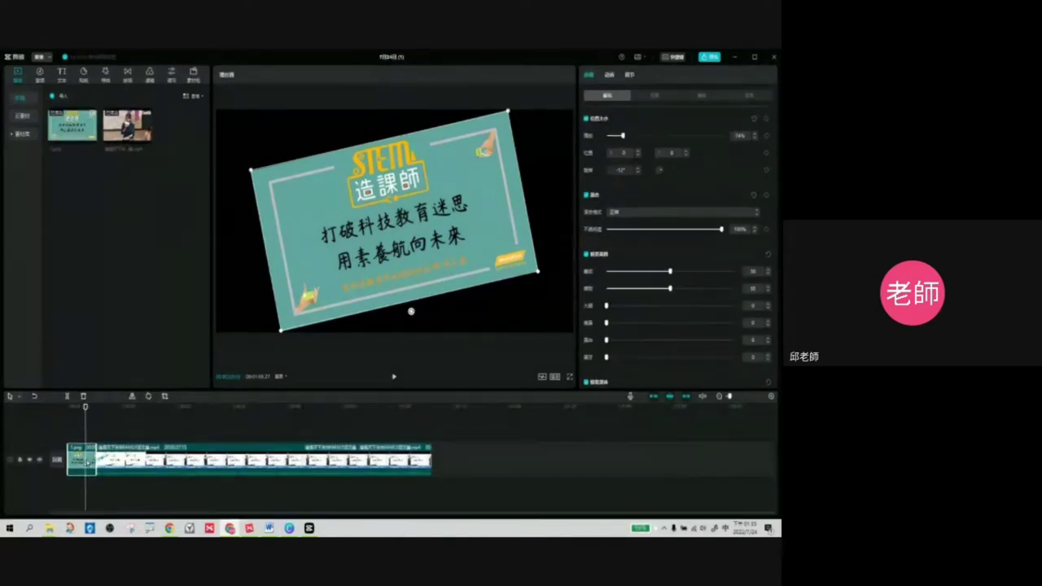
# - Enable video stabilization, smart face beautification and smart body beautification for the first video clip
pyautogui.click(163, 463)
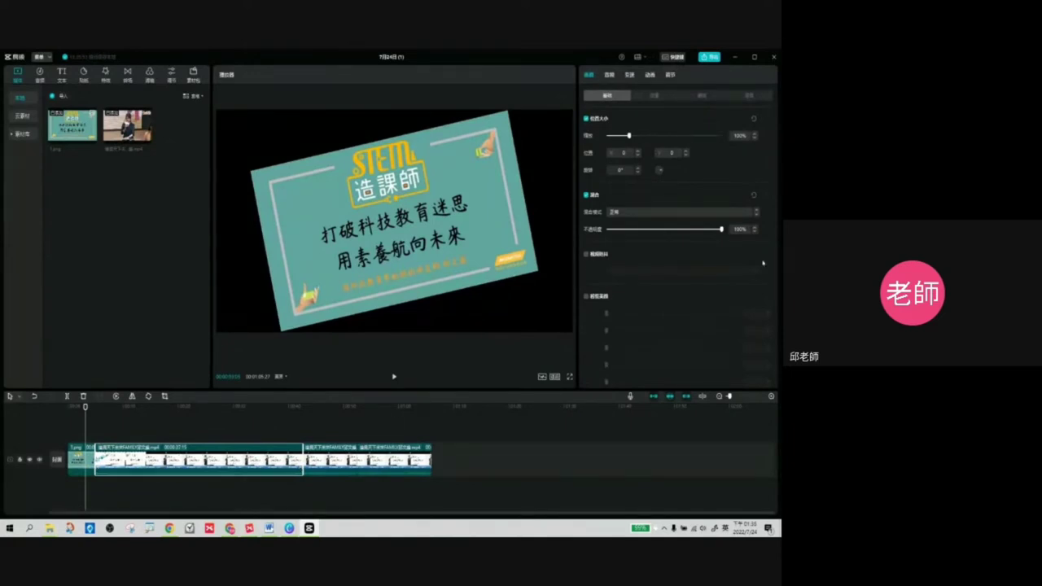
pyautogui.scroll(-3, 776, 247)
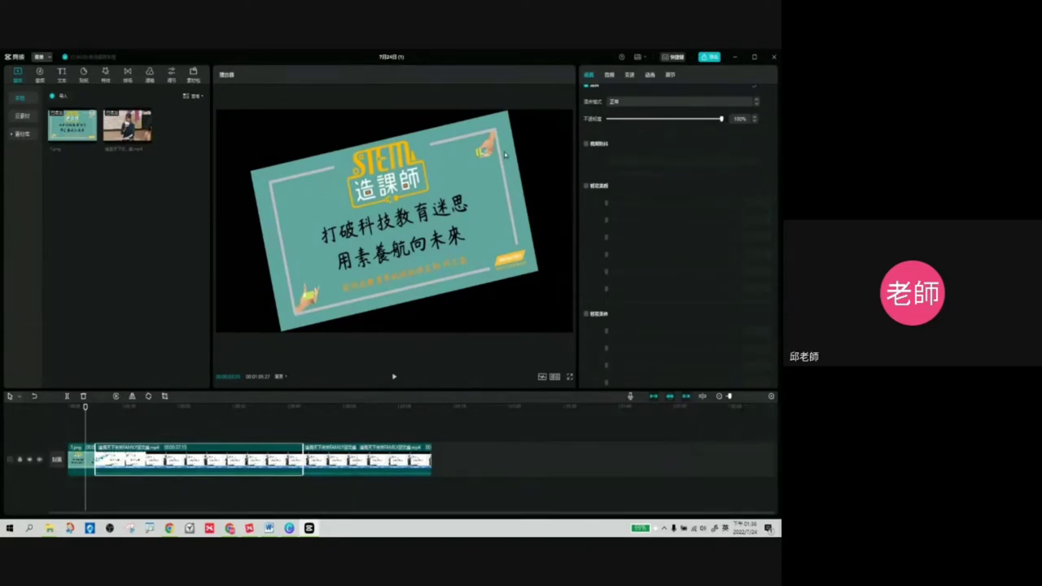
pyautogui.click(586, 144)
pyautogui.click(586, 186)
pyautogui.click(586, 314)
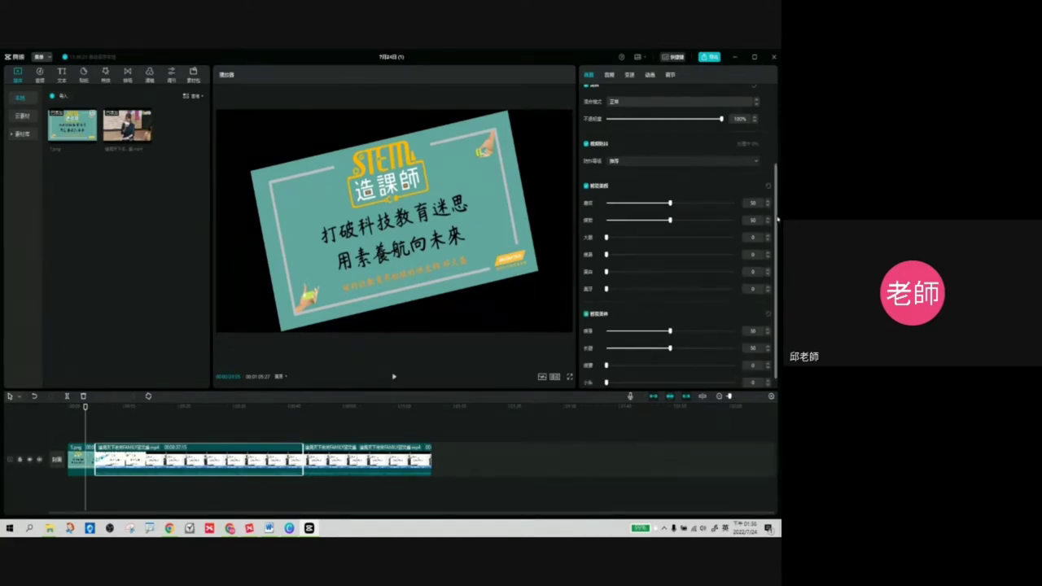
pyautogui.scroll(-1, 778, 268)
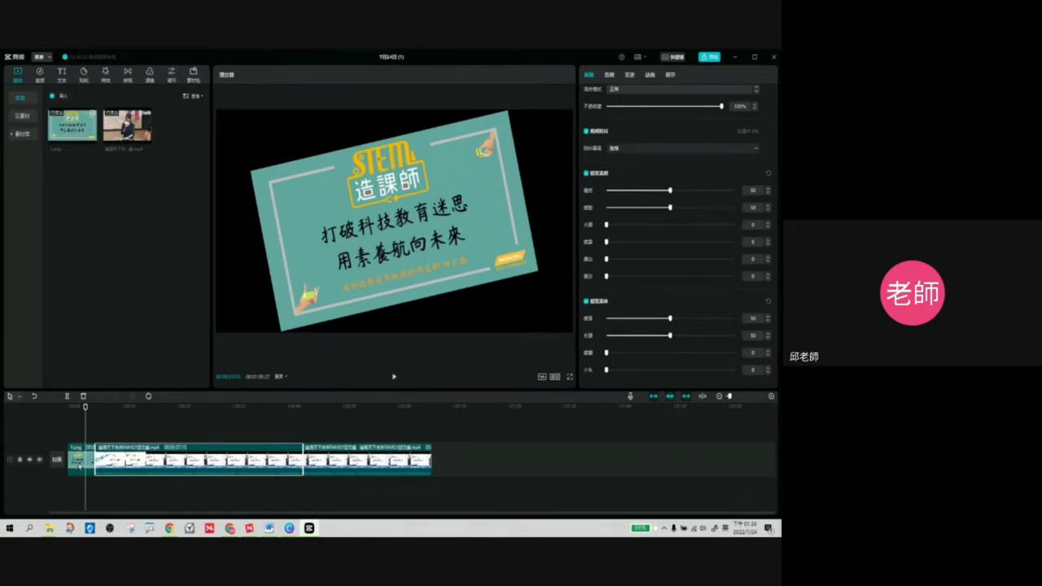
# - Try several entrance animations on the opening image, including the dynamic zoom ones, and look over the combination animations
pyautogui.click(79, 464)
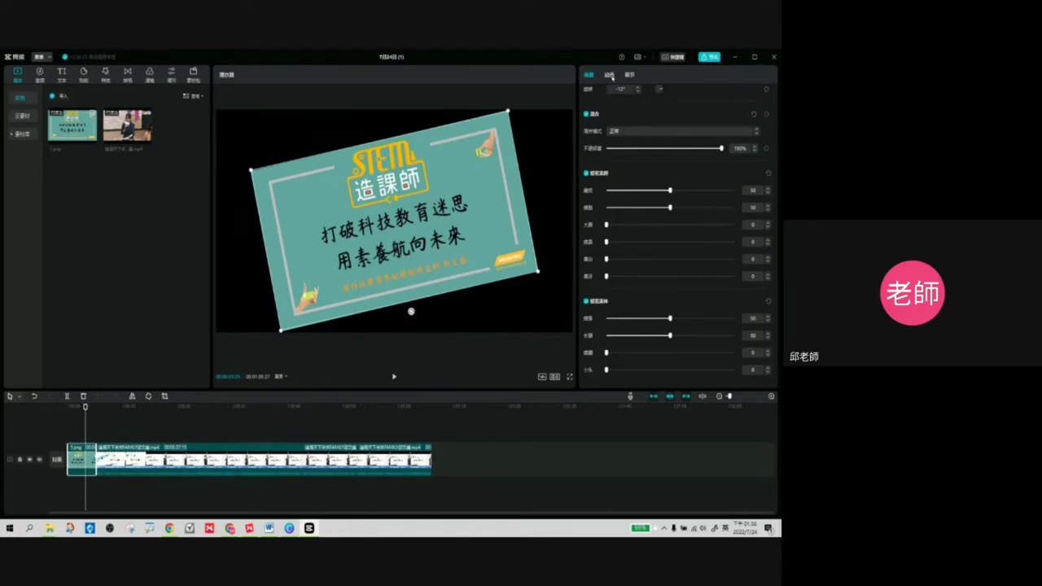
pyautogui.click(610, 75)
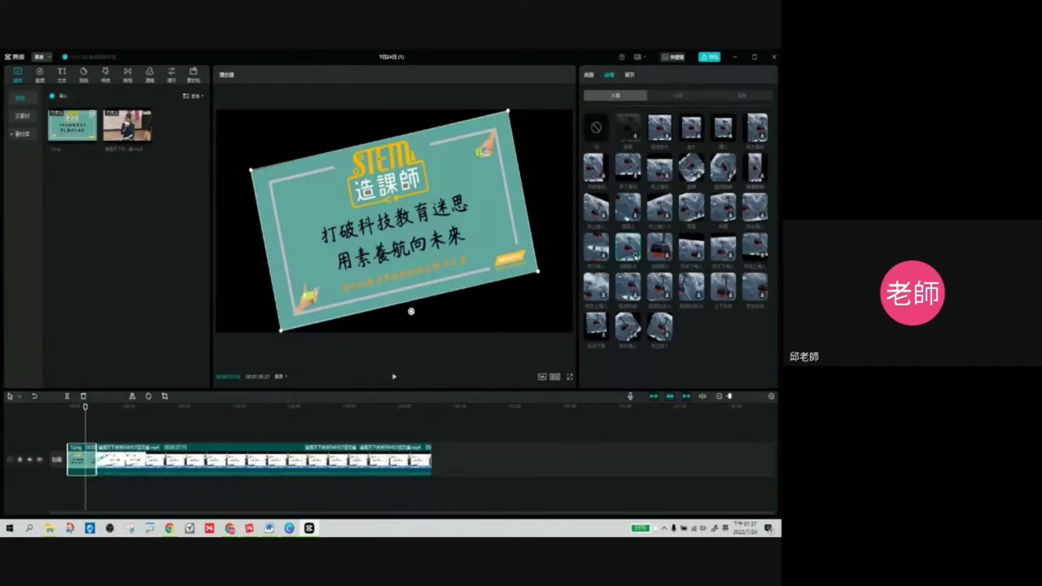
pyautogui.click(628, 246)
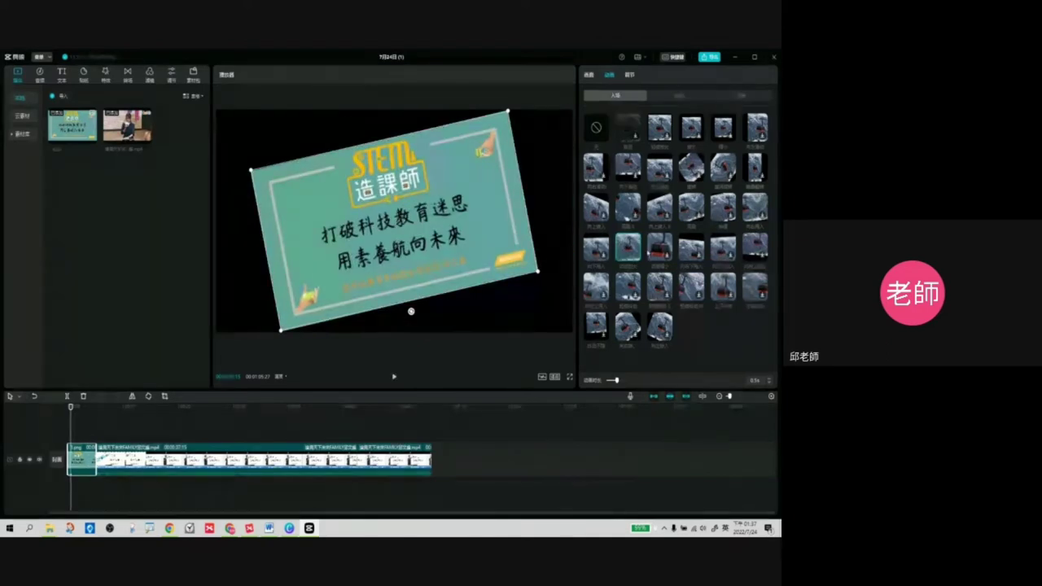
pyautogui.click(660, 246)
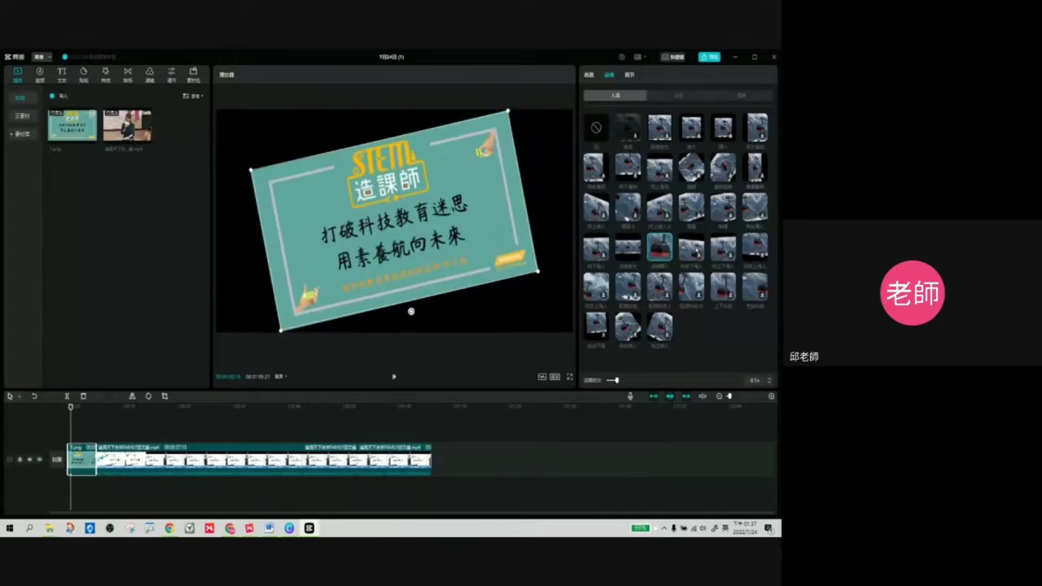
pyautogui.click(691, 246)
pyautogui.click(746, 97)
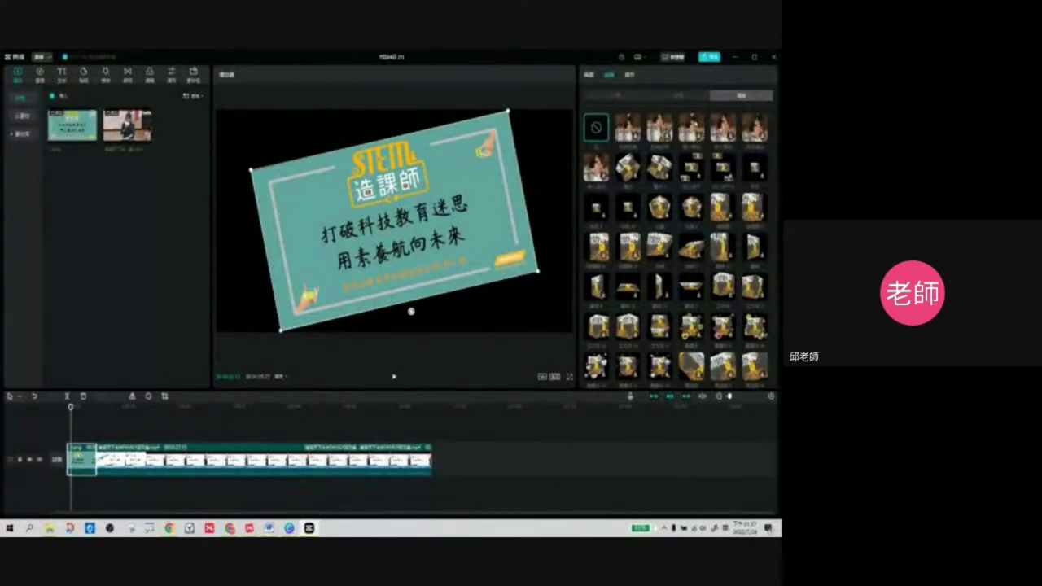
pyautogui.click(623, 96)
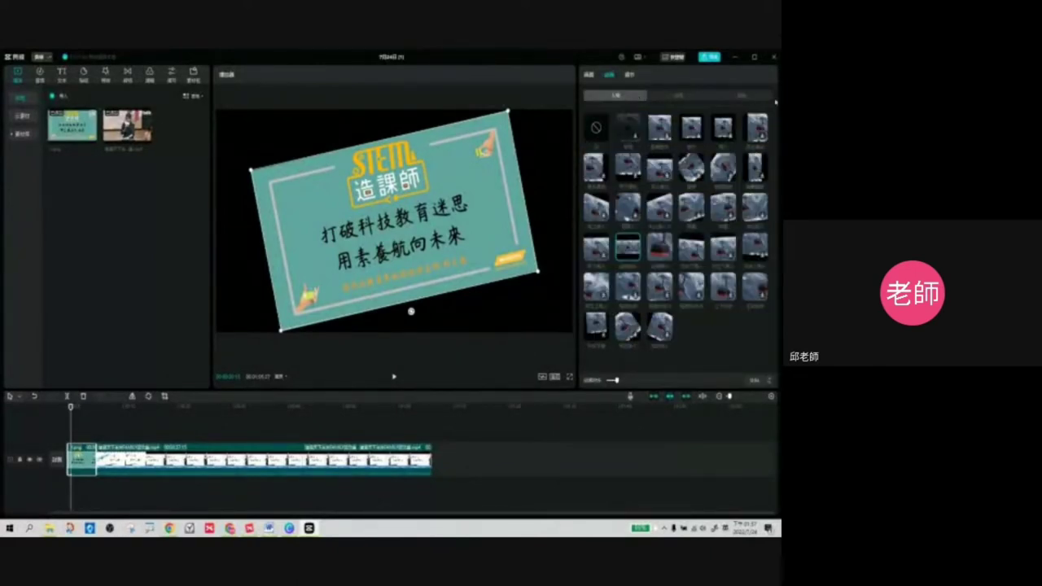
# - Look over the basic colour and light adjustment settings available for the opening image
pyautogui.click(629, 75)
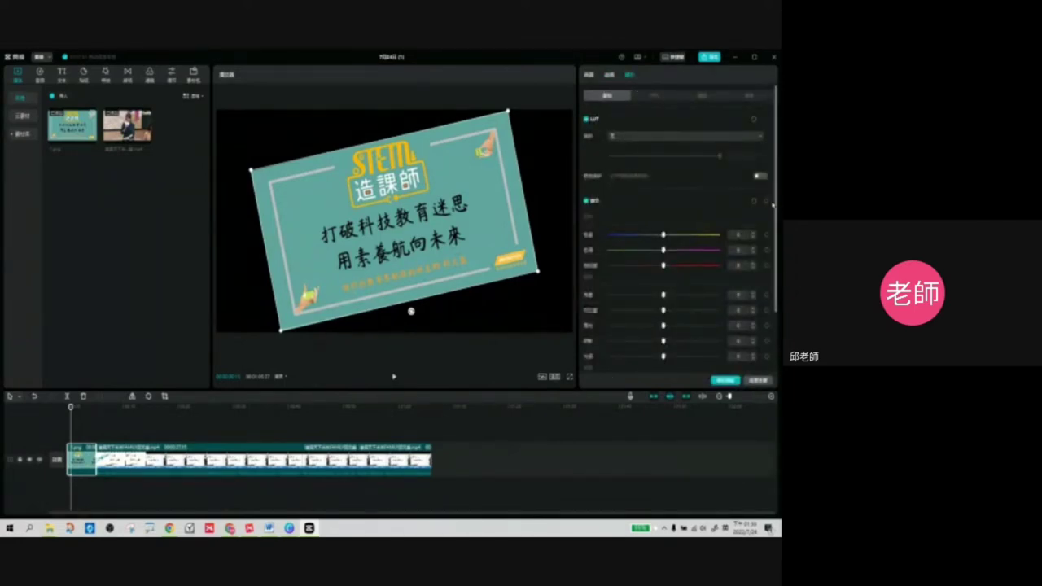
pyautogui.moveTo(777, 208); pyautogui.dragTo(779, 275)
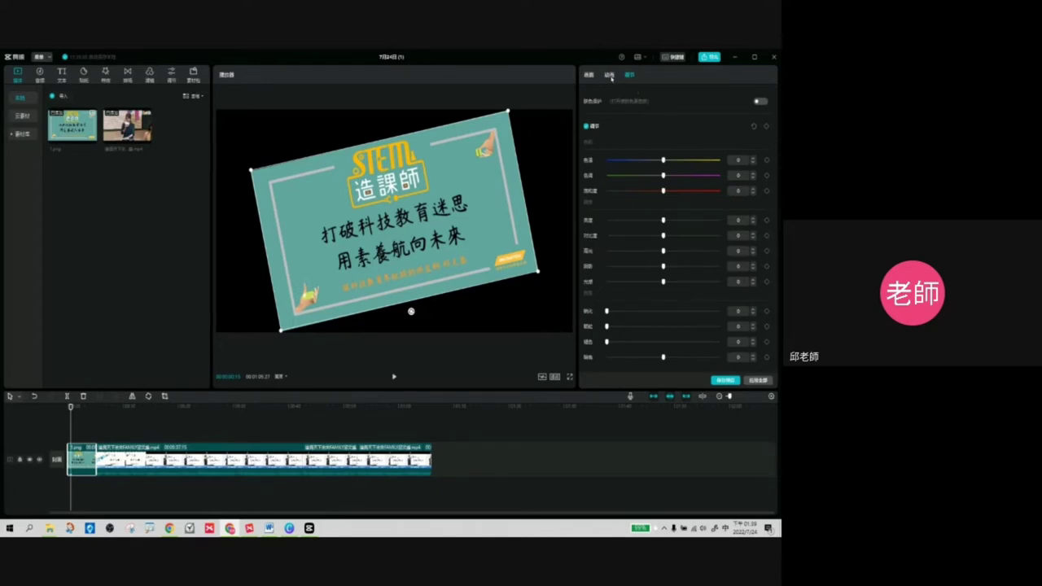
# - Enable audio noise reduction and voice changing for the first video clip, and look over the available voice effects
pyautogui.click(287, 461)
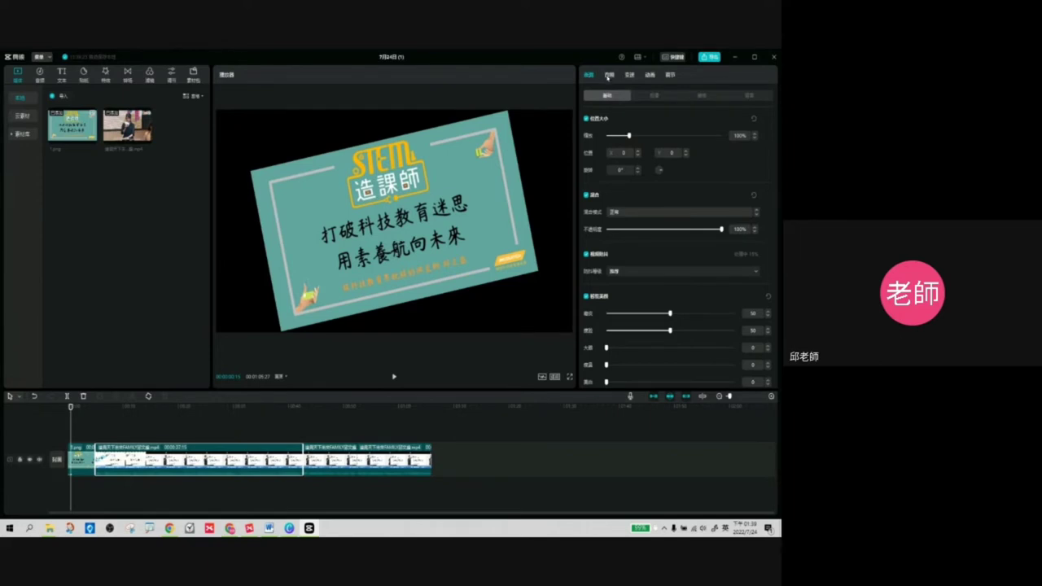
pyautogui.click(609, 75)
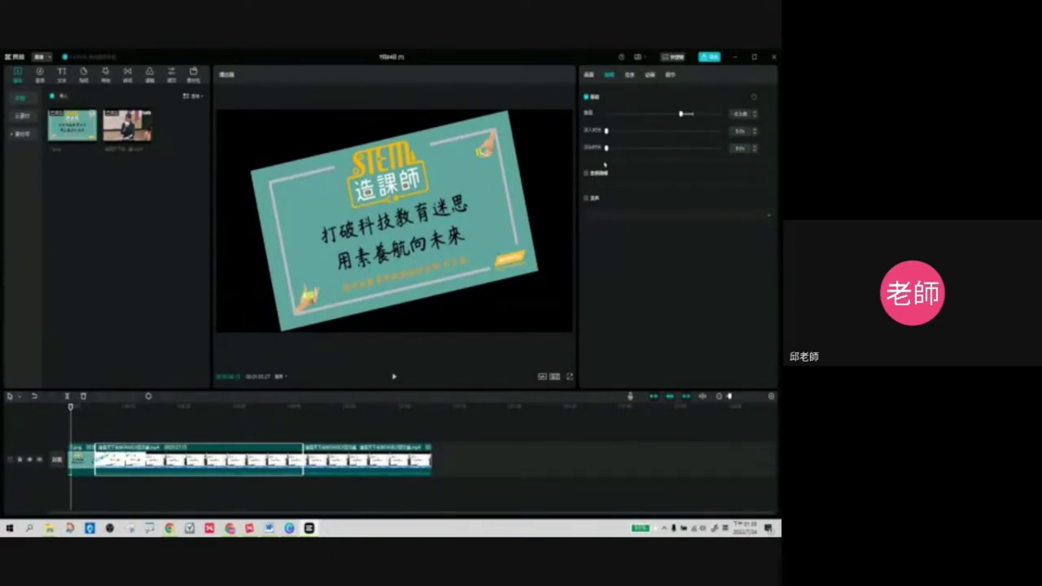
pyautogui.click(587, 174)
pyautogui.click(587, 199)
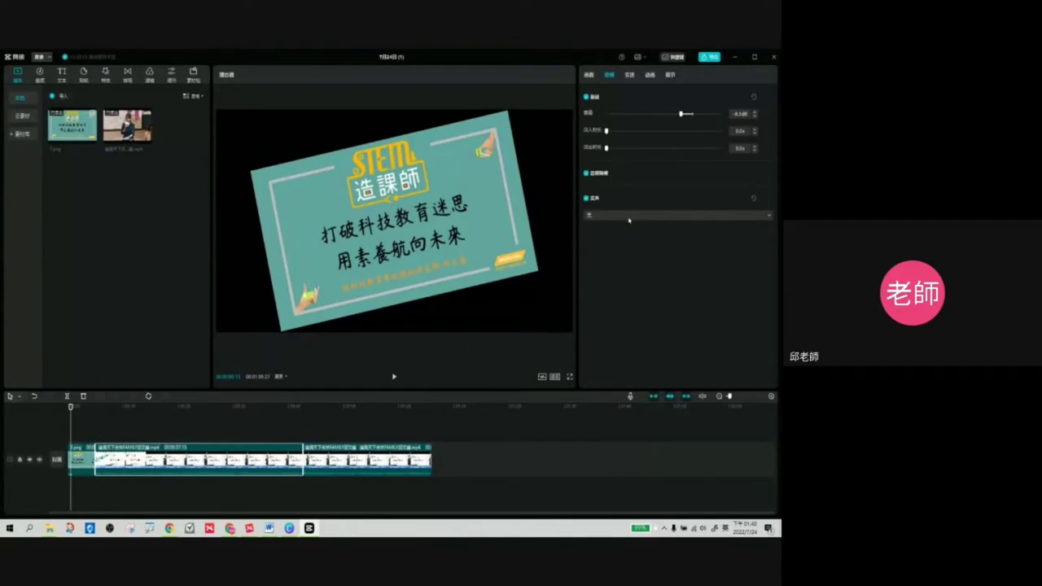
pyautogui.click(629, 220)
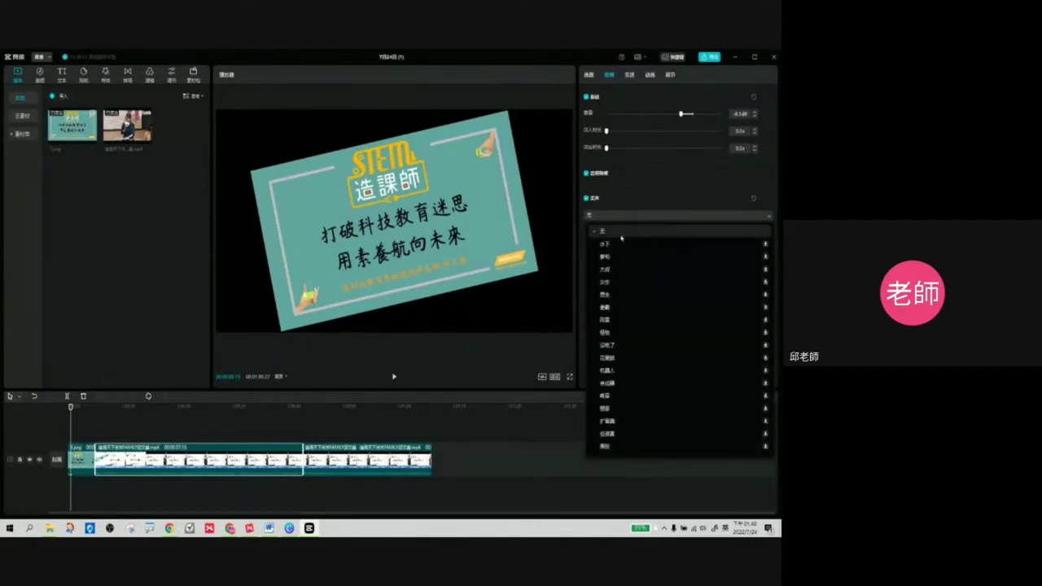
pyautogui.click(568, 181)
pyautogui.click(570, 181)
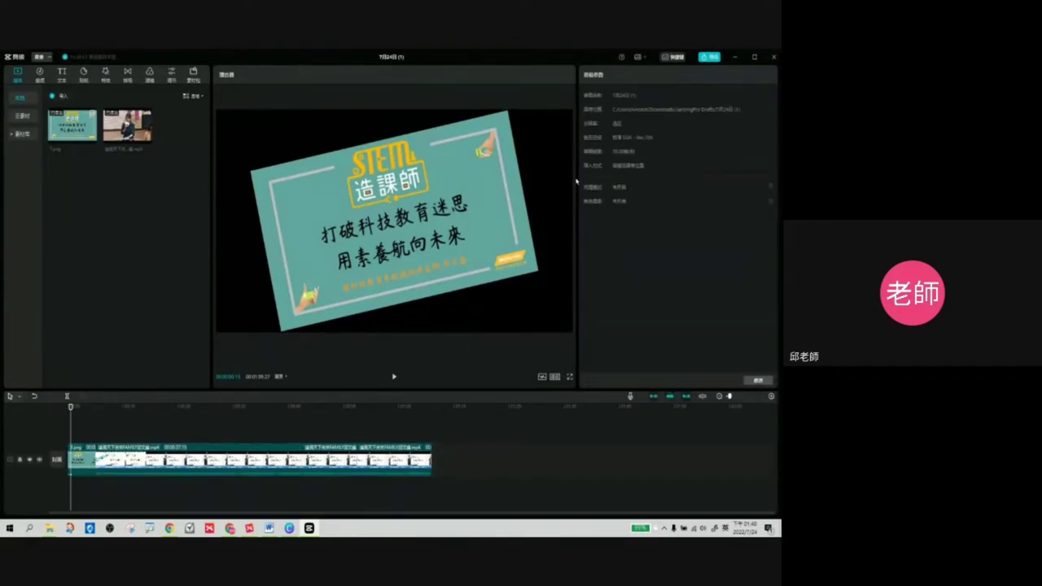
# - Widen the settings area and review the first video clip's voice effect choices again, keeping the voice set to none
pyautogui.moveTo(580, 181); pyautogui.dragTo(472, 180)
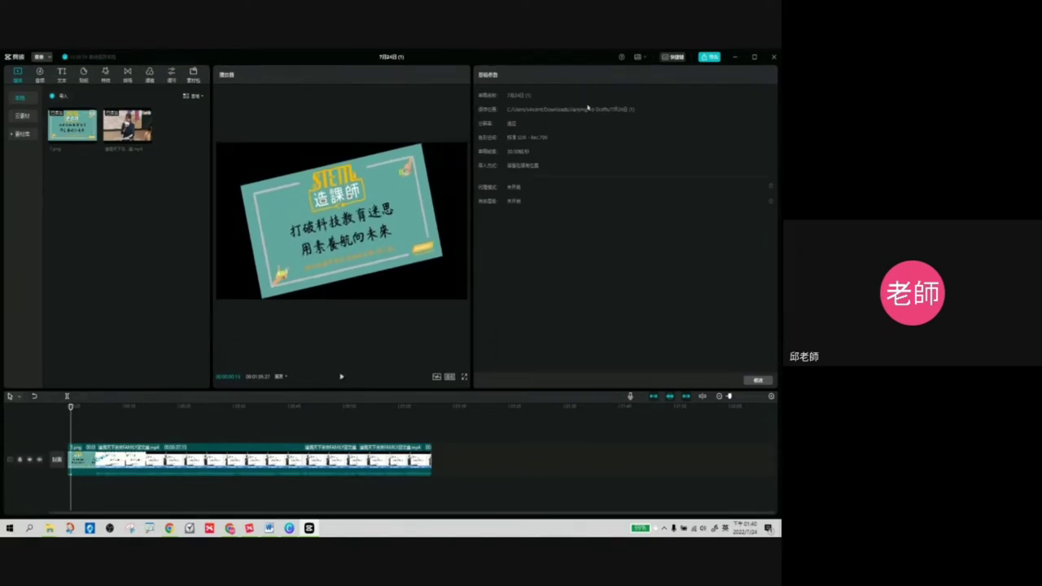
pyautogui.click(156, 457)
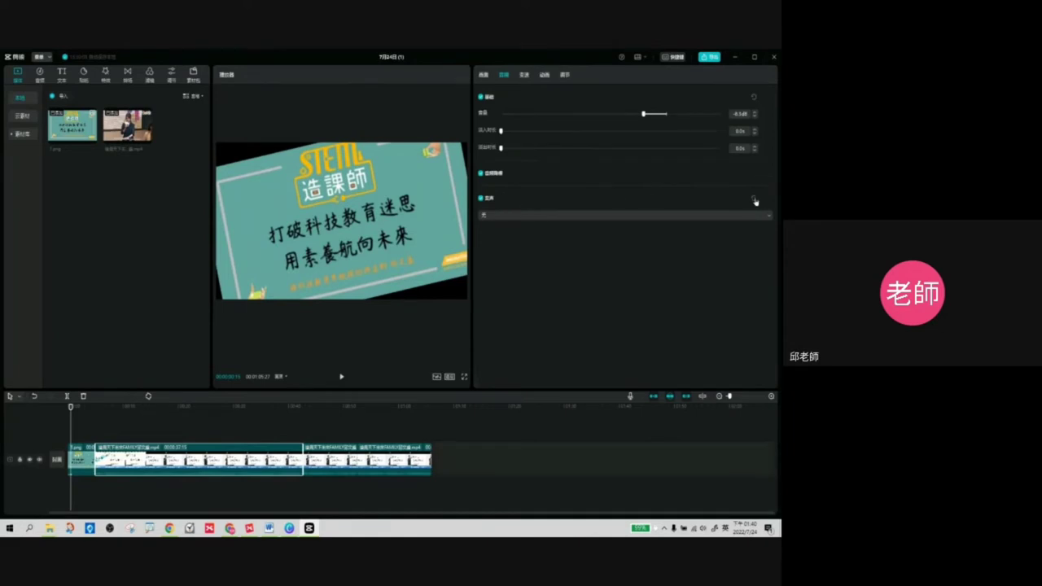
pyautogui.click(523, 74)
pyautogui.click(504, 74)
pyautogui.click(506, 217)
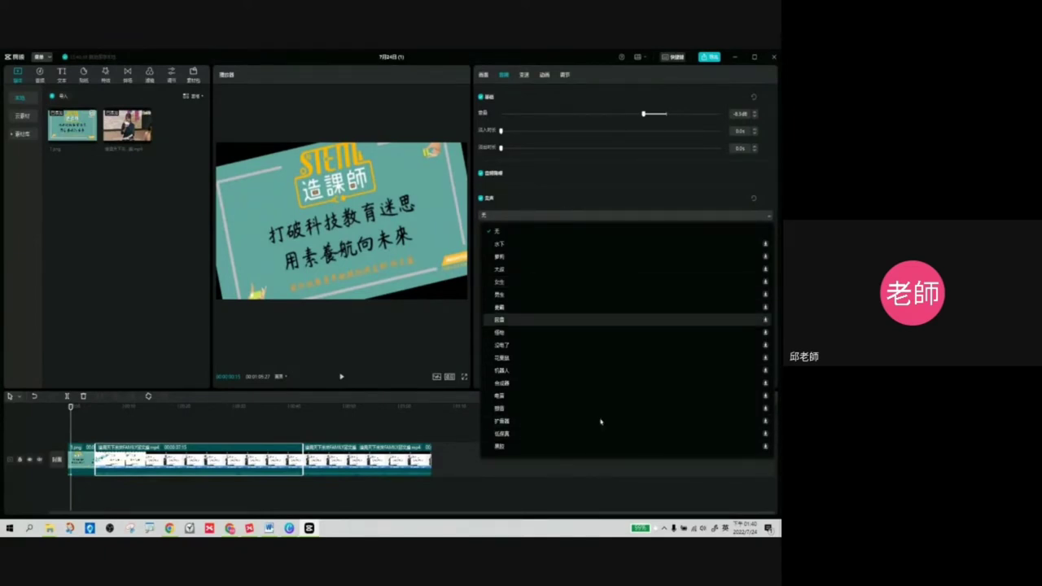
pyautogui.click(589, 489)
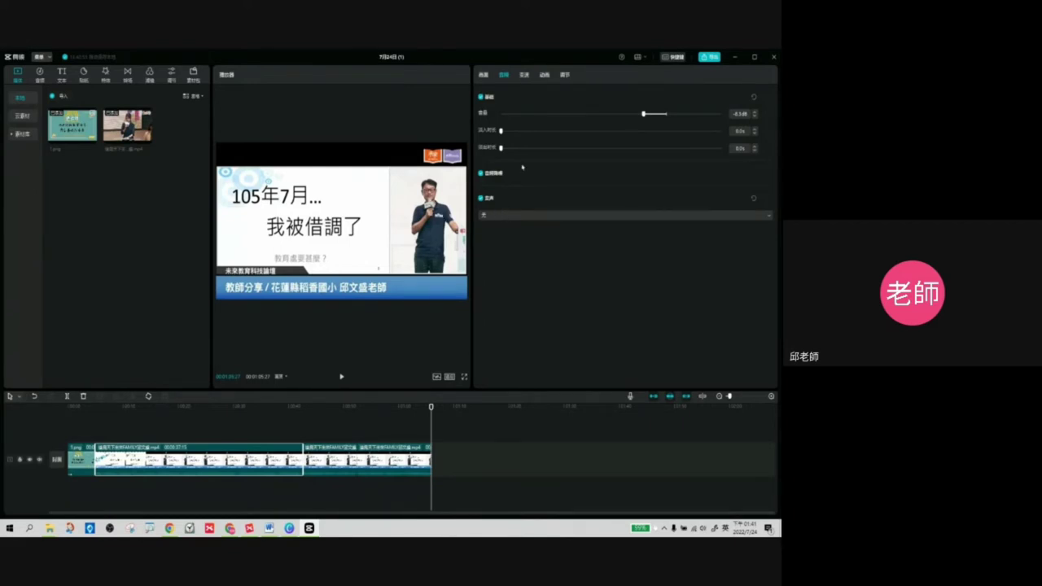
# - Set the playback speed of the second video clip, the short section after the first clip, to 10.0x
pyautogui.click(525, 75)
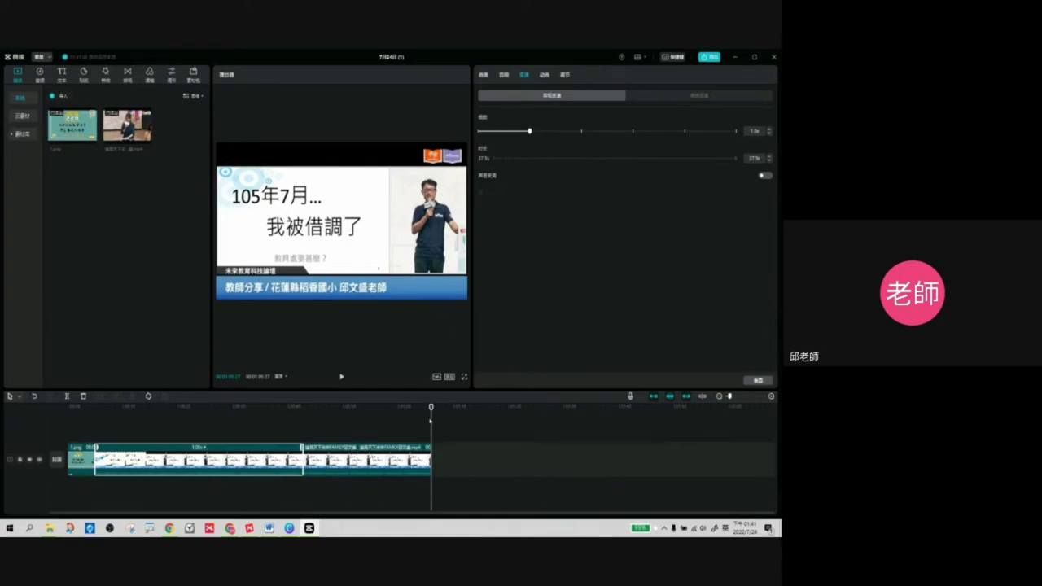
pyautogui.moveTo(431, 406); pyautogui.dragTo(355, 425)
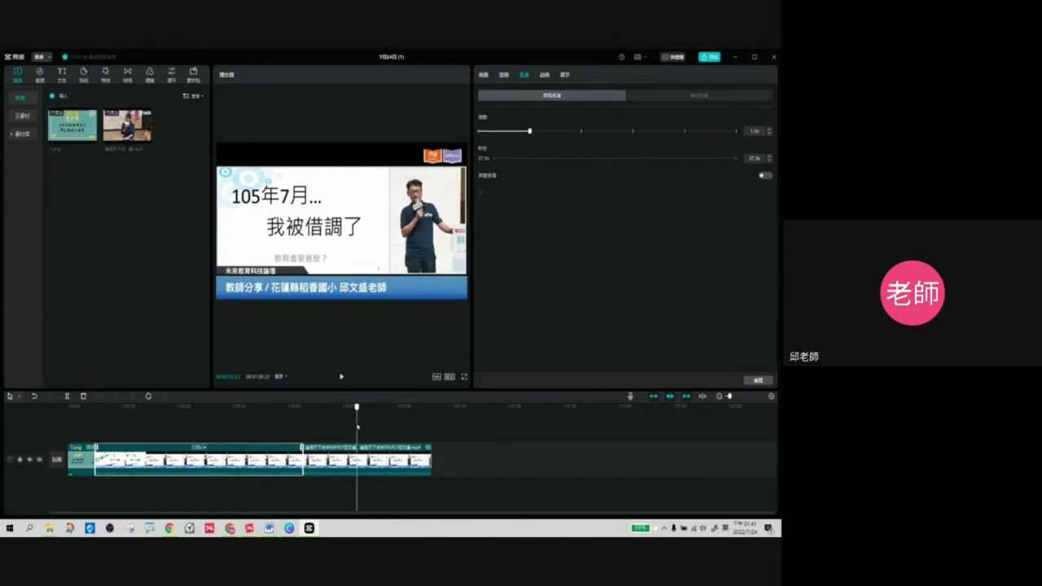
pyautogui.hotkey('ctrl', 'b')
pyautogui.click(338, 458)
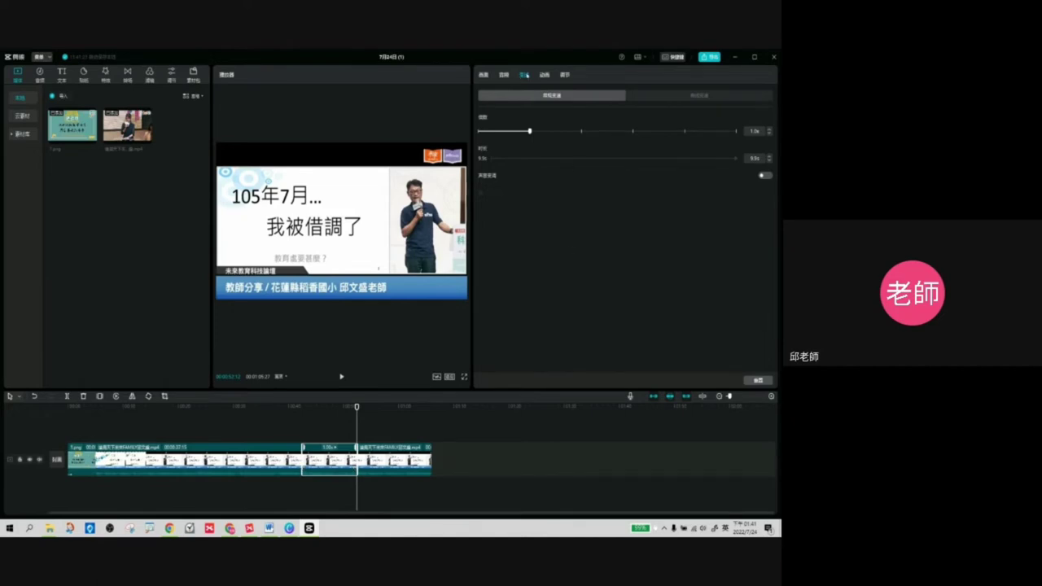
pyautogui.moveTo(531, 133); pyautogui.dragTo(684, 132)
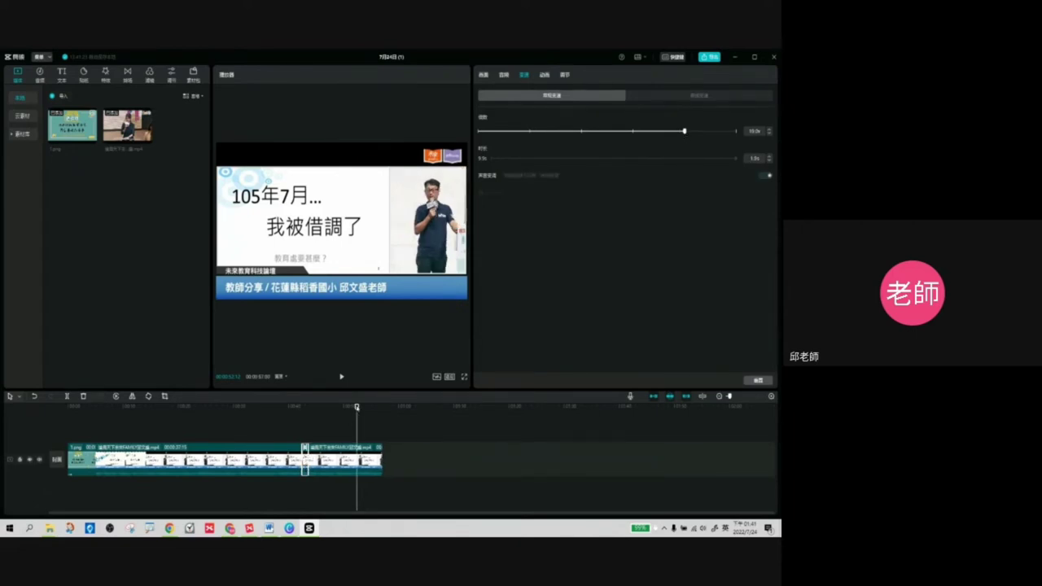
# - Play back the sped-up section from its start to check the faster speed
pyautogui.moveTo(356, 406); pyautogui.dragTo(302, 408)
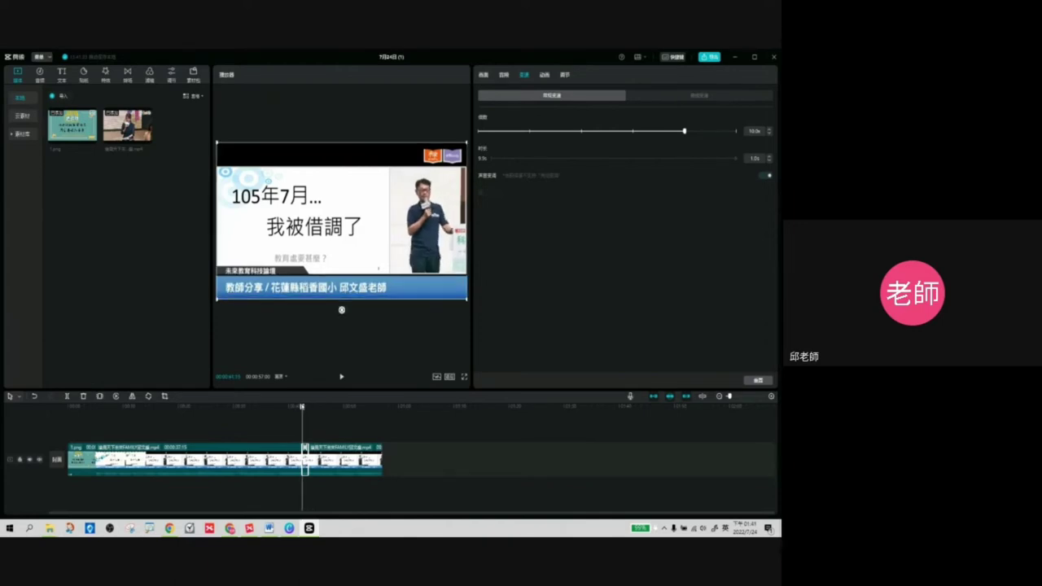
pyautogui.click(342, 378)
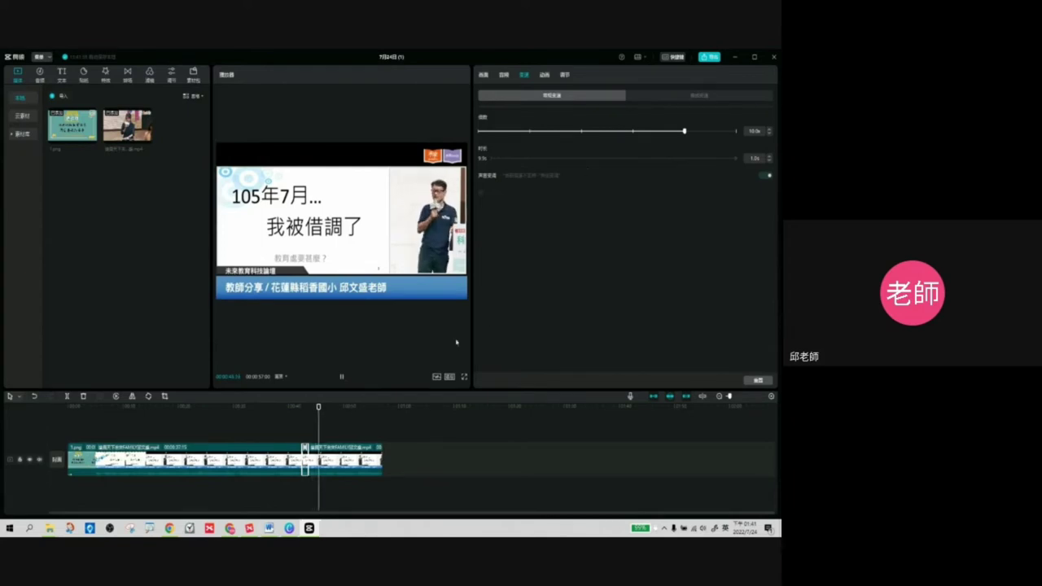
pyautogui.click(342, 377)
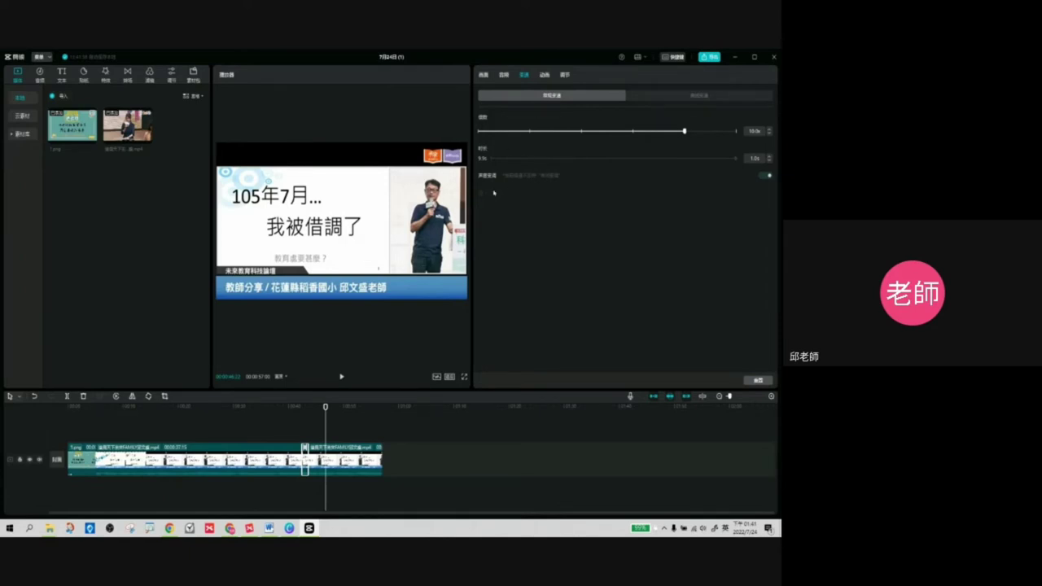
# - Examine the sped-up clip's entrance animations and its adjustment options: basic, HSL, curves and colour wheels
pyautogui.click(544, 75)
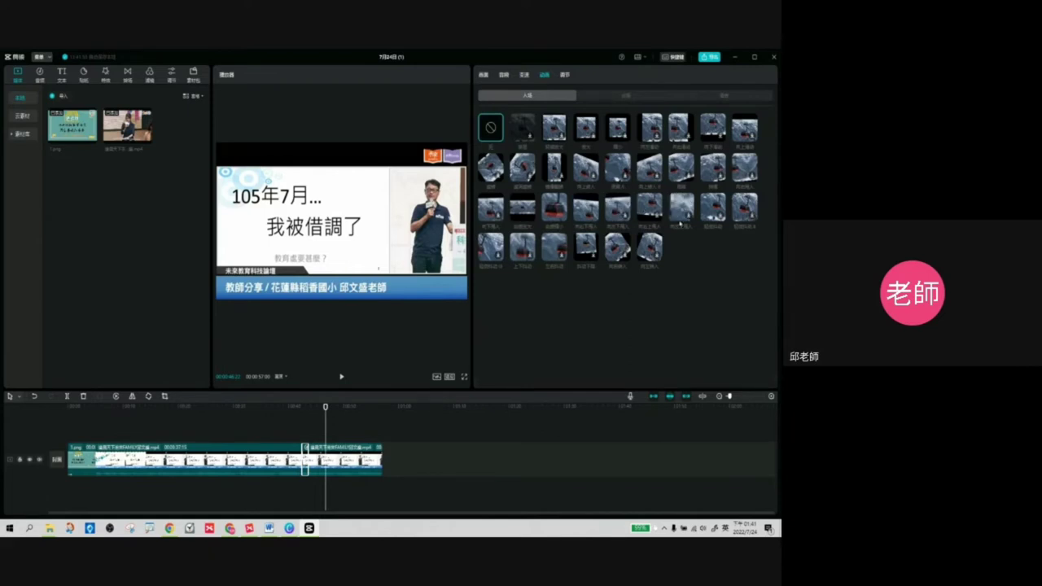
pyautogui.click(566, 75)
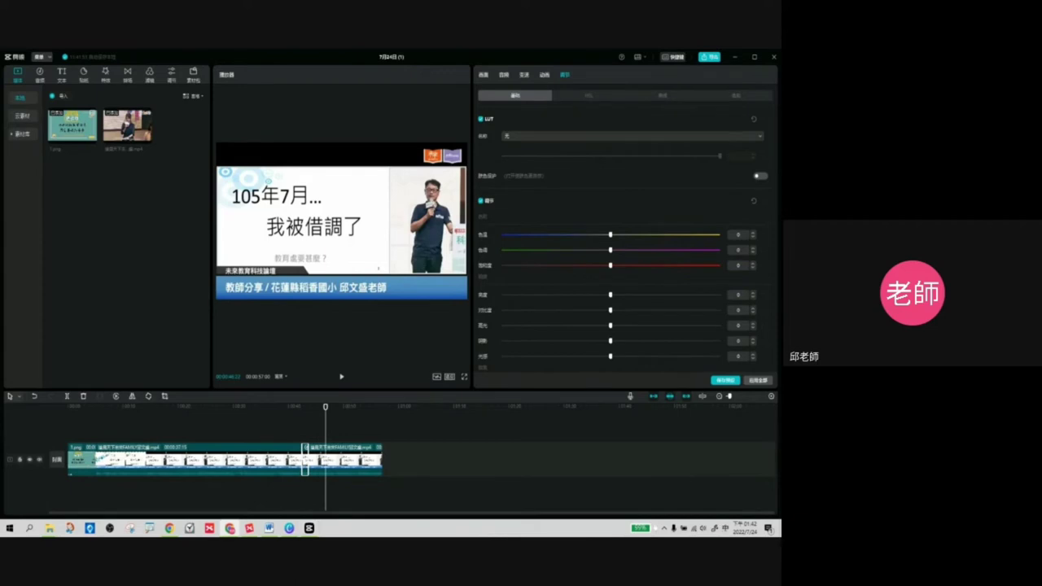
pyautogui.click(588, 96)
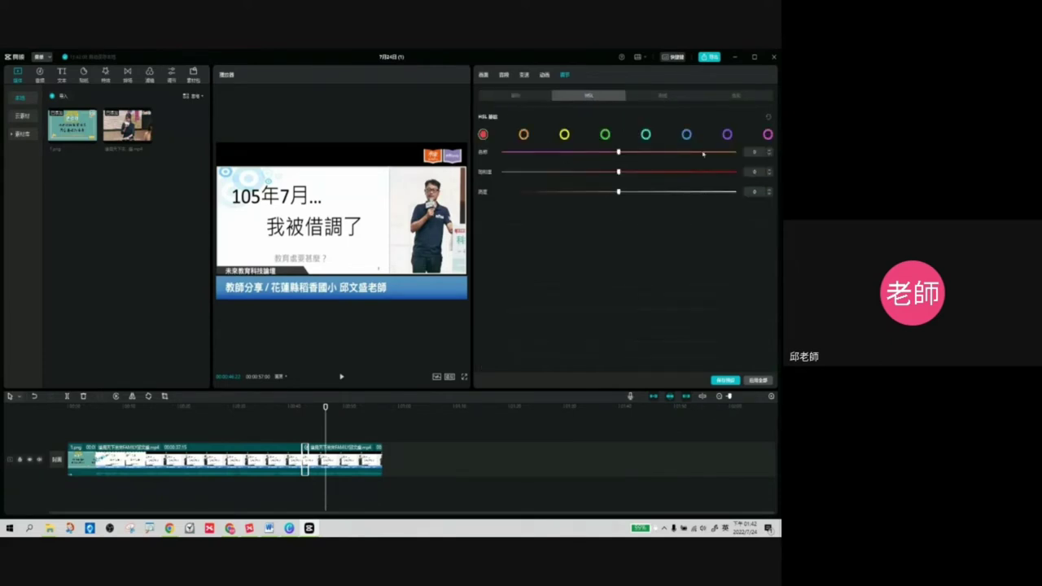
pyautogui.click(662, 96)
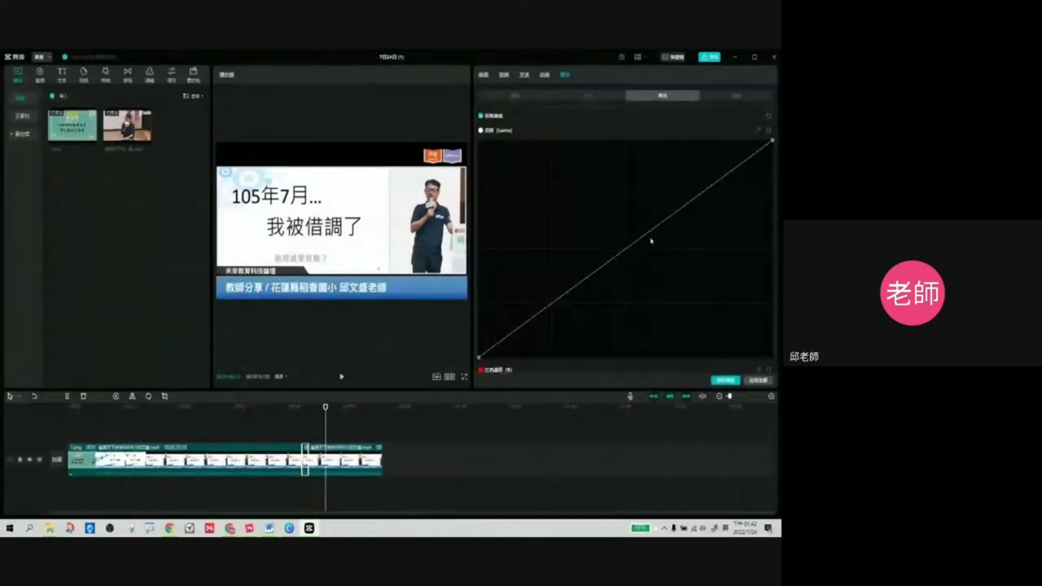
pyautogui.click(734, 97)
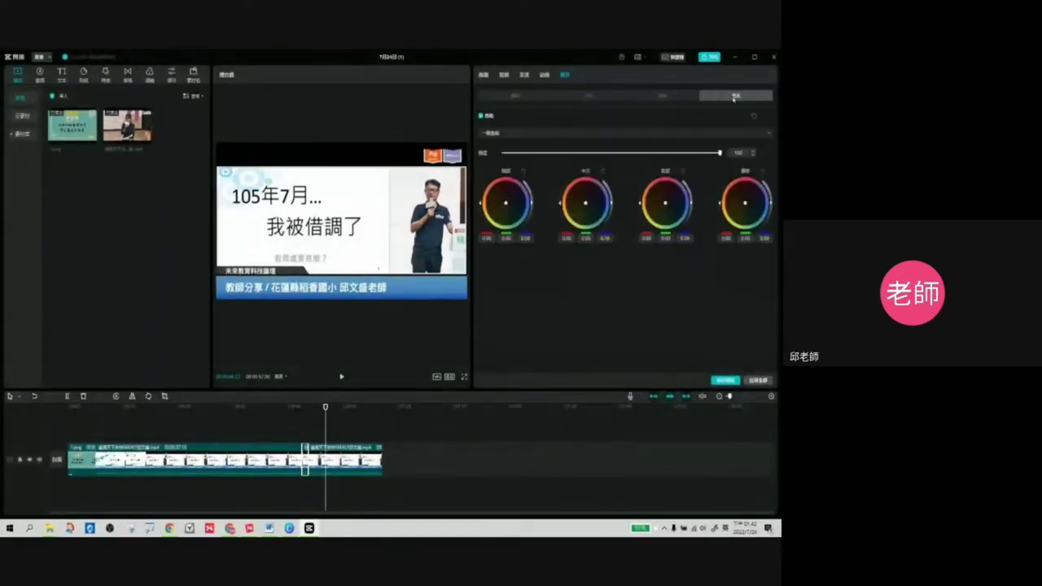
pyautogui.click(515, 96)
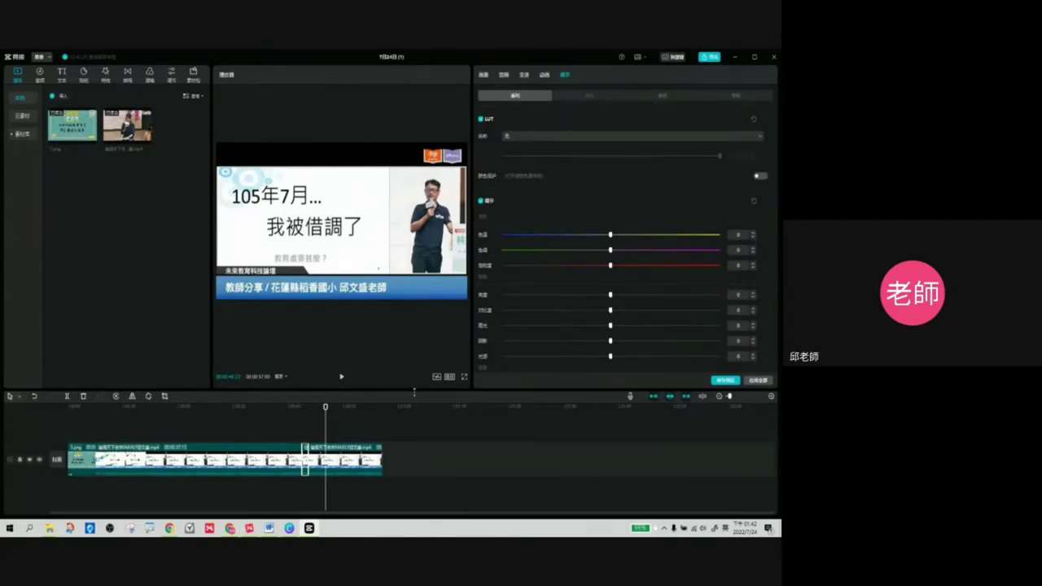
# - Compare the basic picture settings of the first video clip with those of the last one
pyautogui.click(409, 441)
pyautogui.click(253, 462)
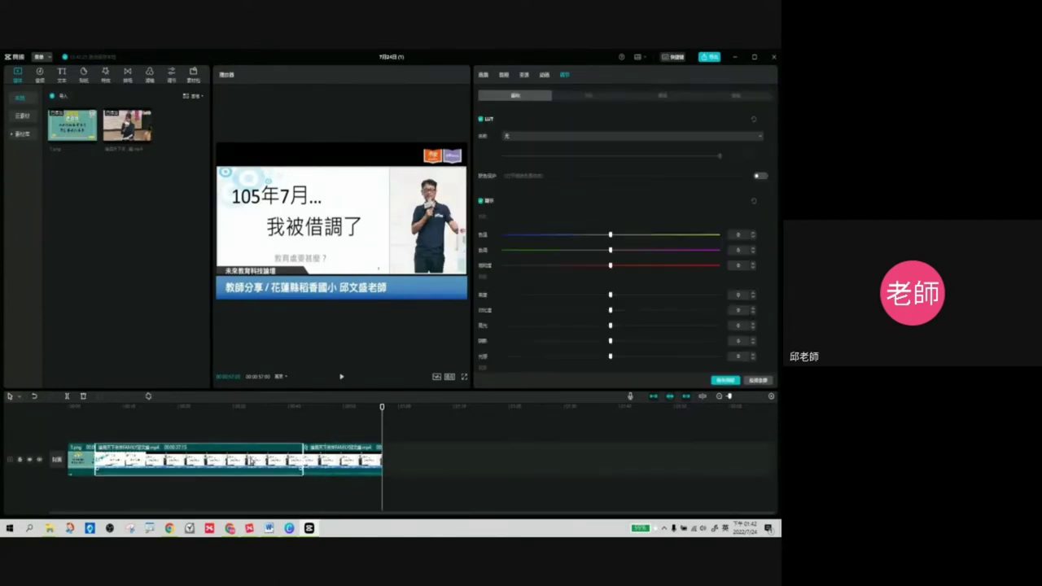
pyautogui.click(500, 75)
pyautogui.click(489, 75)
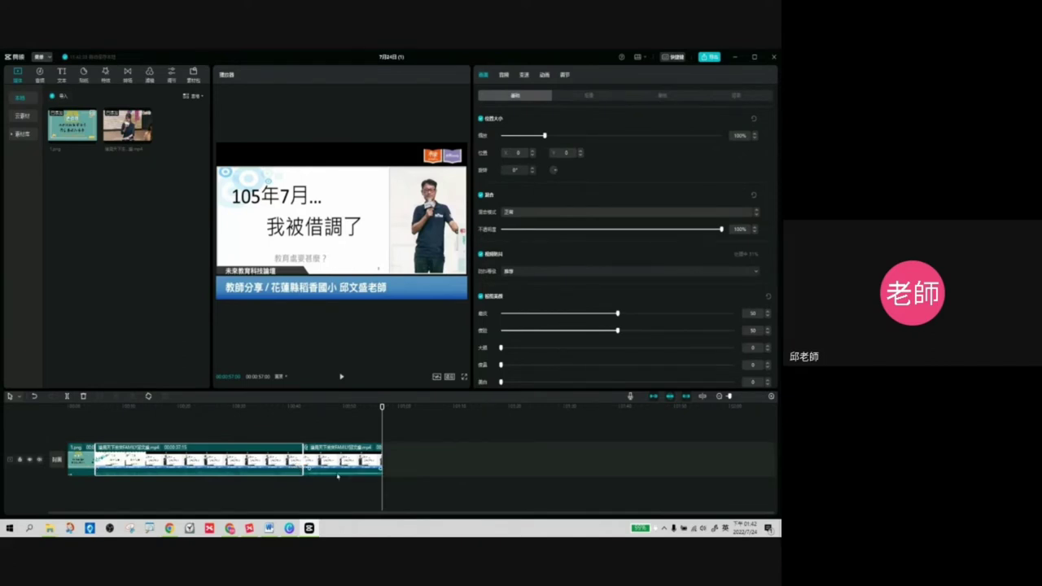
pyautogui.click(334, 462)
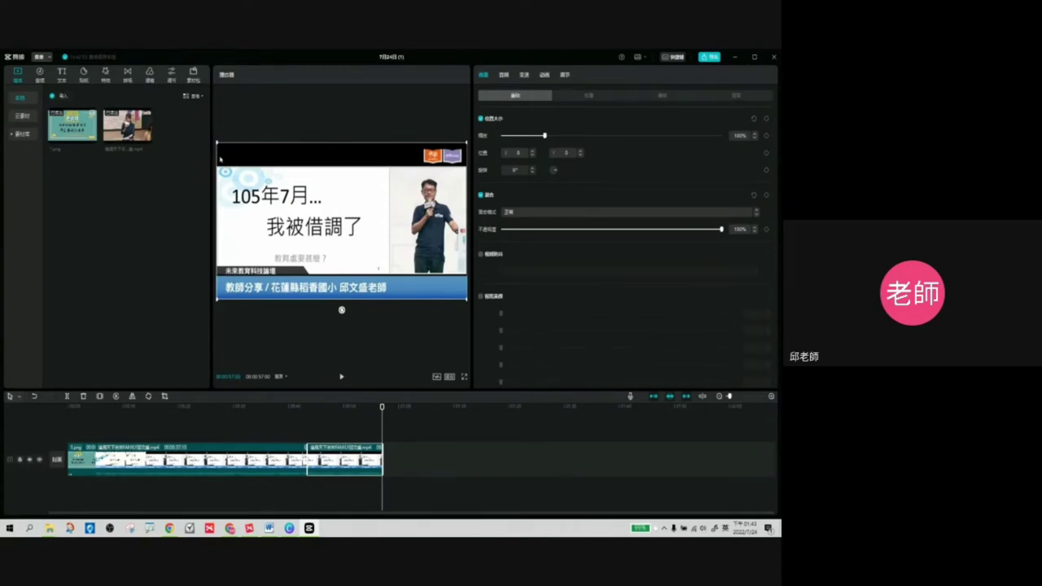
# - Import image 40 from the 聯發科技造課師2 folder into the project's media library
pyautogui.moveTo(78, 132)
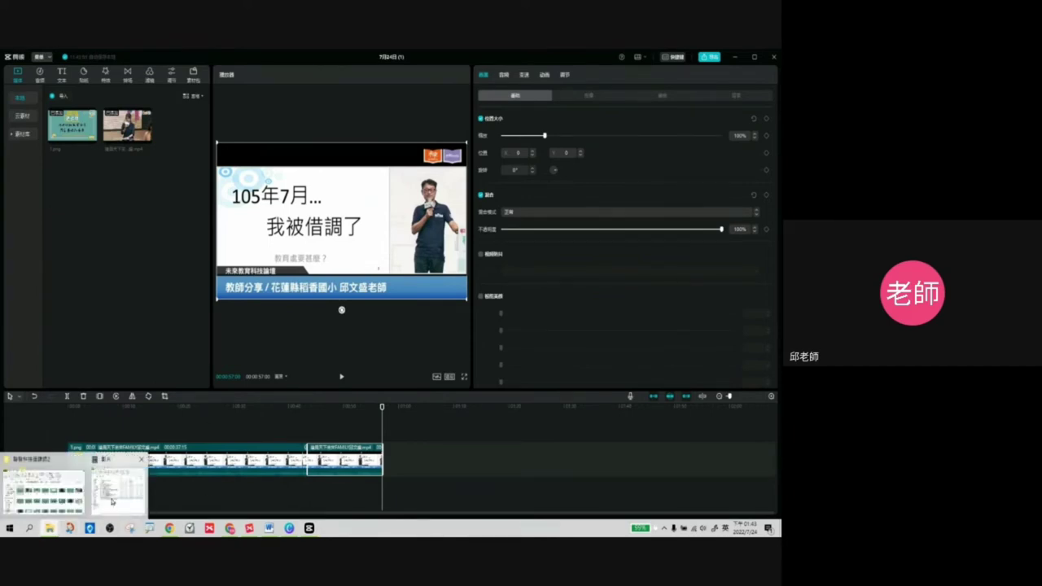
pyautogui.click(45, 493)
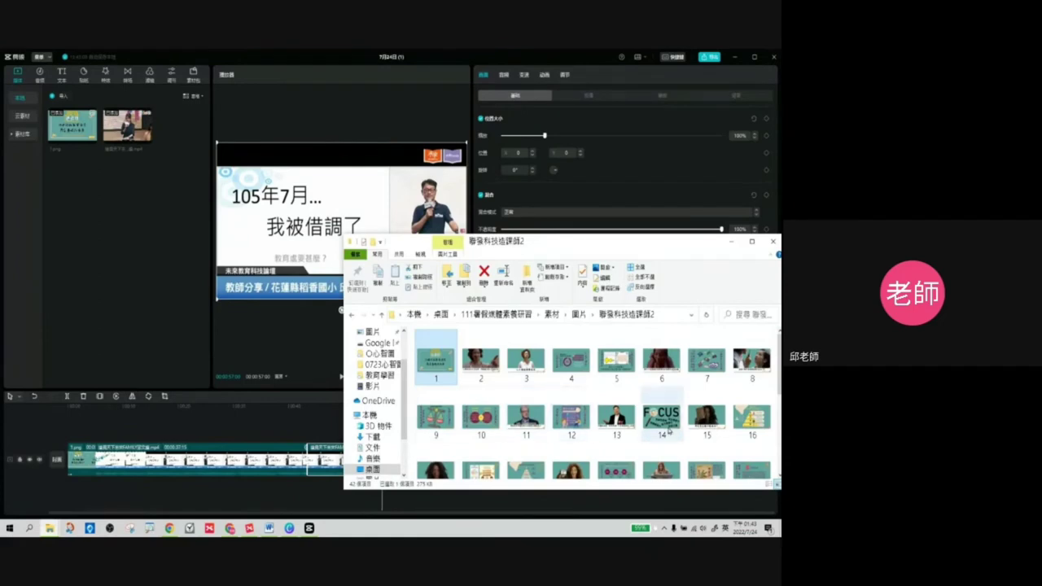
pyautogui.scroll(-5, 655, 409)
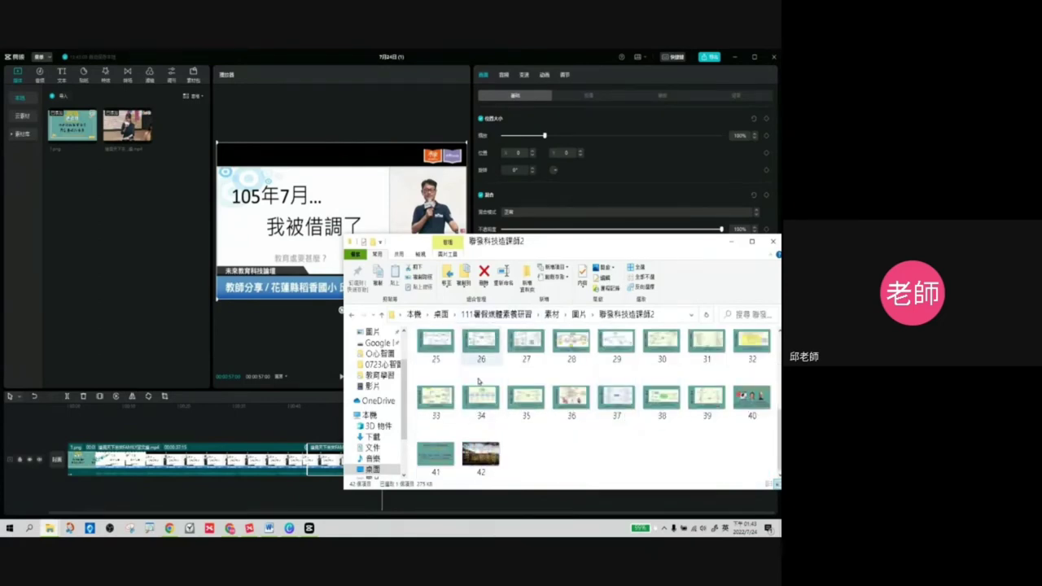
pyautogui.moveTo(751, 399); pyautogui.dragTo(147, 224)
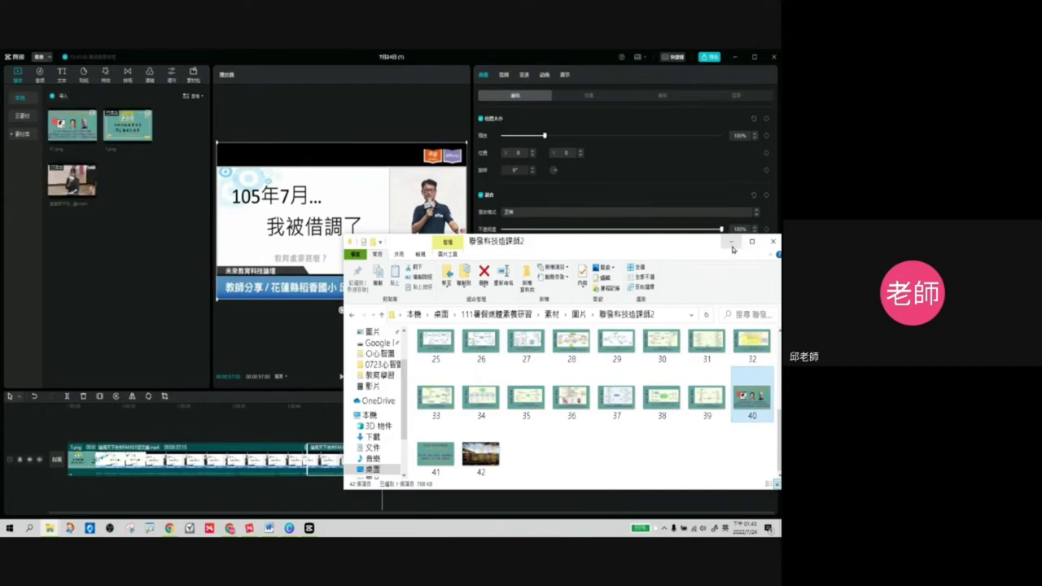
pyautogui.click(731, 242)
# - Place 40.png on a new track above the main video, starting about 12 seconds in
pyautogui.moveTo(81, 186)
pyautogui.moveTo(70, 184); pyautogui.dragTo(91, 237)
pyautogui.moveTo(90, 137); pyautogui.dragTo(84, 424)
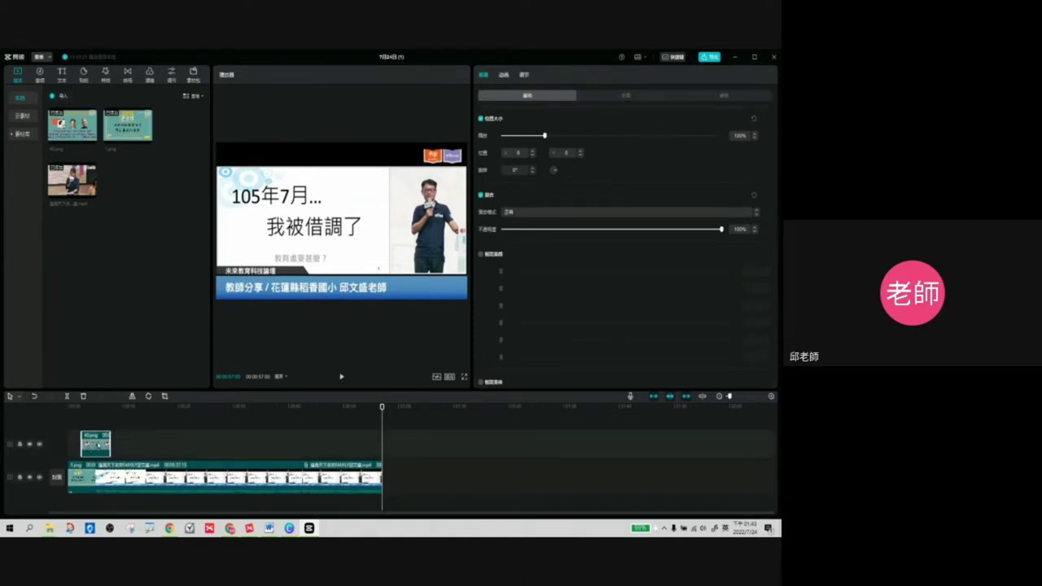
pyautogui.moveTo(97, 447); pyautogui.dragTo(149, 447)
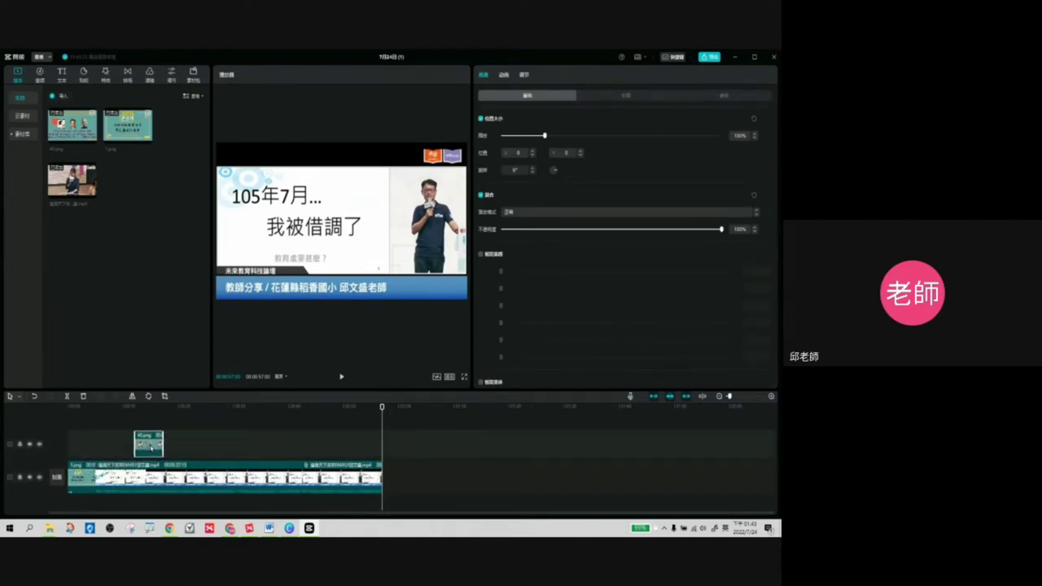
# - Bring the playhead onto the overlaid 40.png and shrink the image to a small inset in the preview
pyautogui.moveTo(382, 409); pyautogui.dragTo(138, 410)
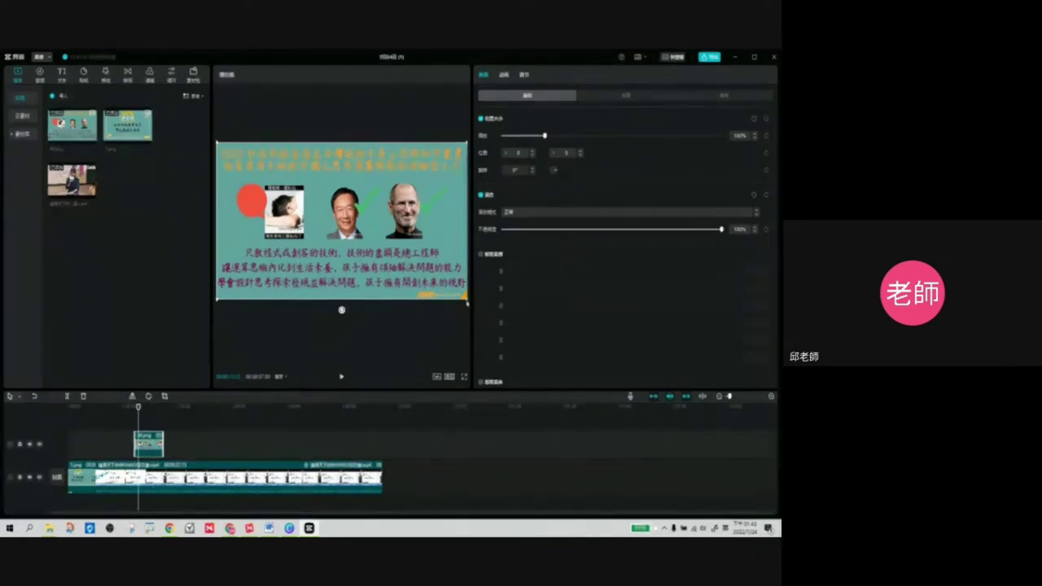
pyautogui.moveTo(467, 301); pyautogui.dragTo(392, 260)
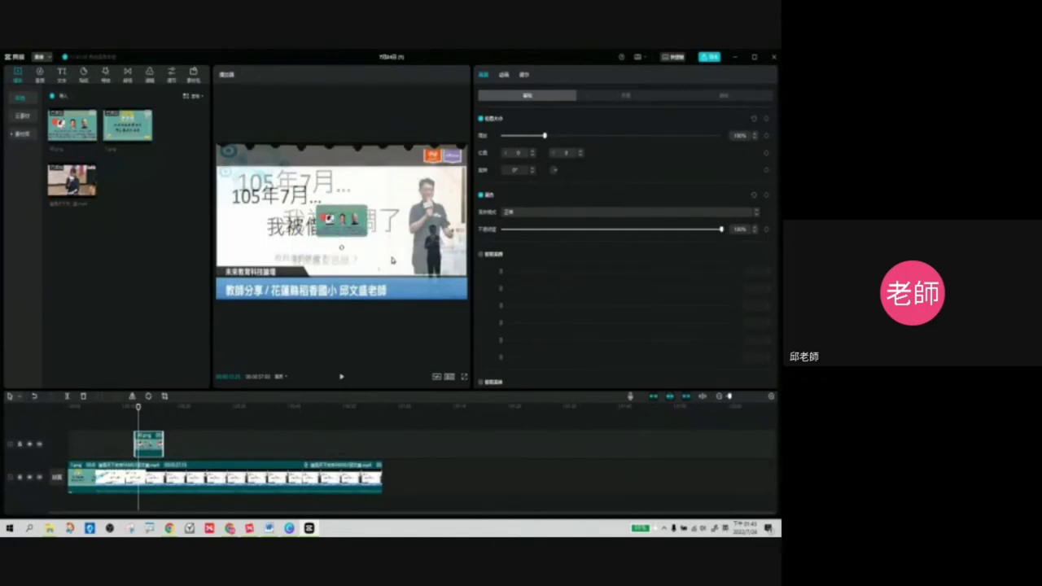
# - Move the 40.png inset into the upper-left corner of the video frame and play back that section to check it
pyautogui.moveTo(353, 230); pyautogui.dragTo(251, 156)
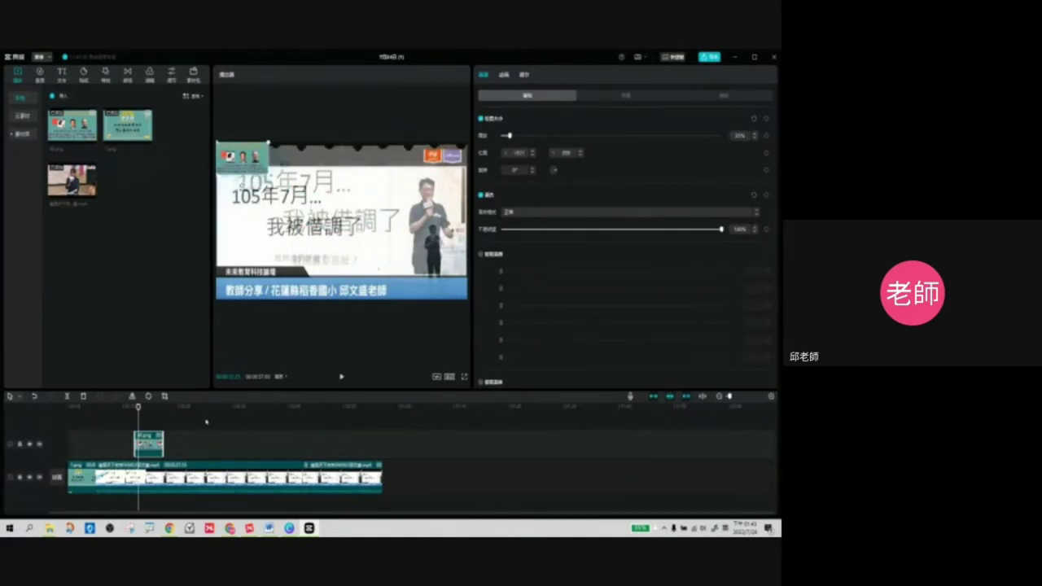
pyautogui.click(136, 415)
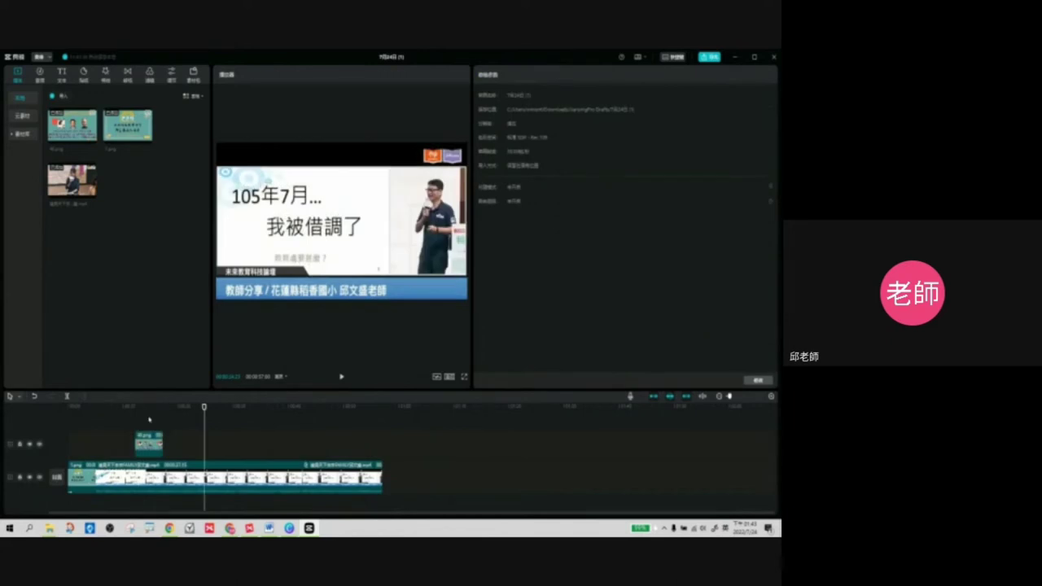
pyautogui.click(342, 376)
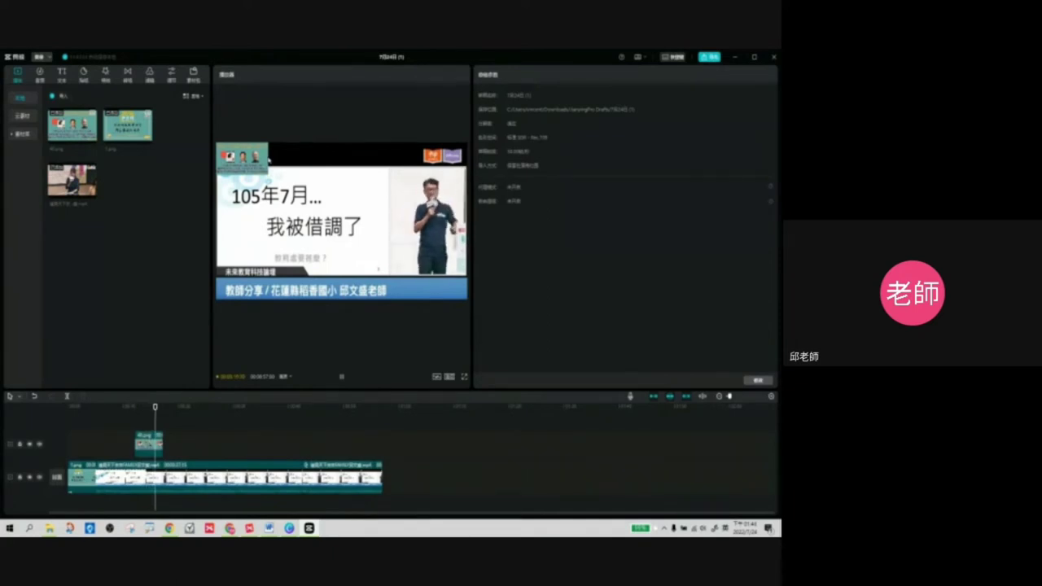
pyautogui.click(341, 378)
pyautogui.moveTo(165, 407); pyautogui.dragTo(136, 407)
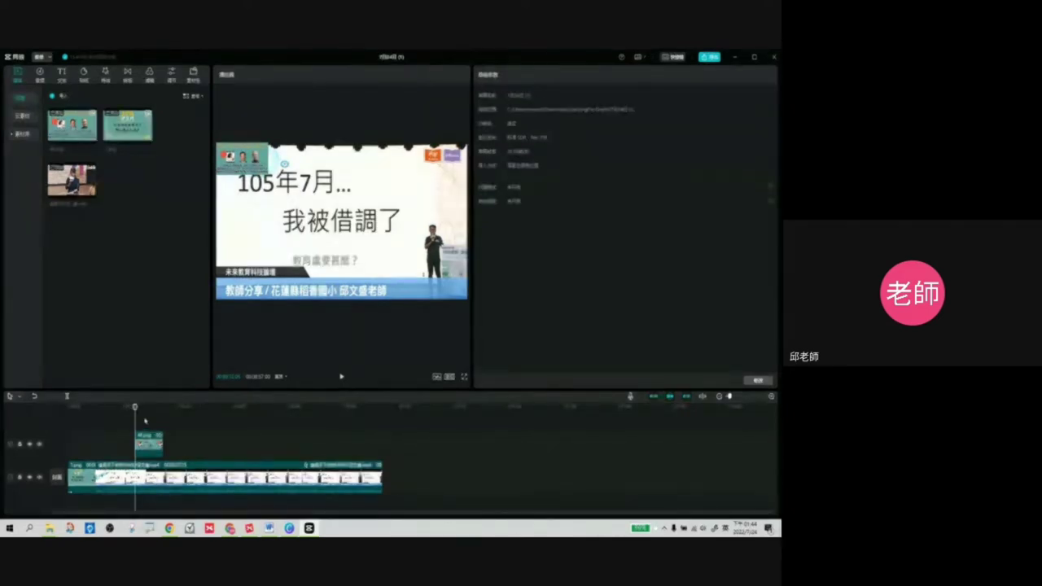
# - Overlay the STEM 造課師 title image on a new top track from about 14 seconds and shrink it to a small inset
pyautogui.moveTo(130, 135); pyautogui.dragTo(153, 425)
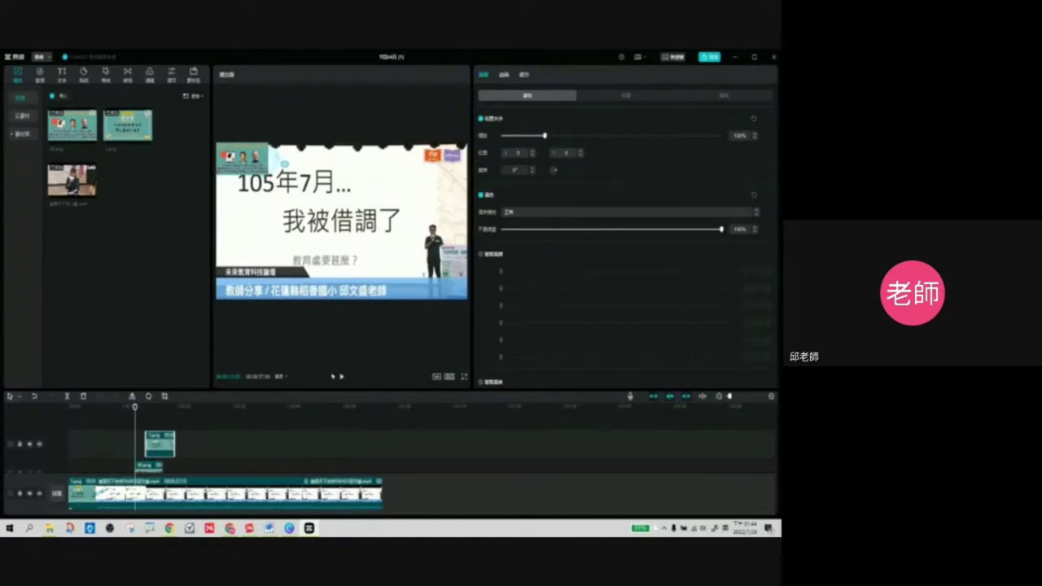
pyautogui.click(342, 377)
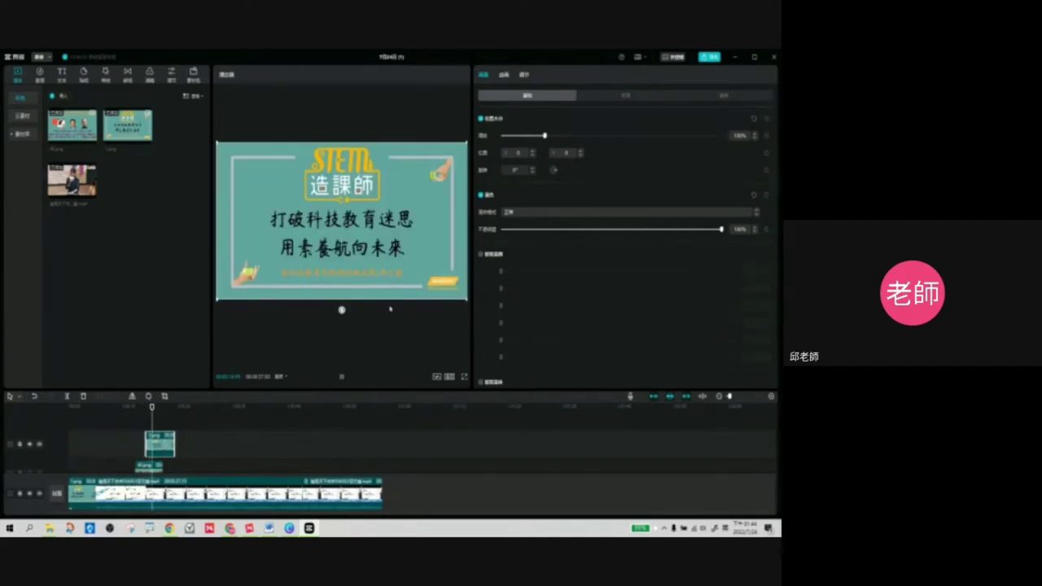
pyautogui.click(342, 377)
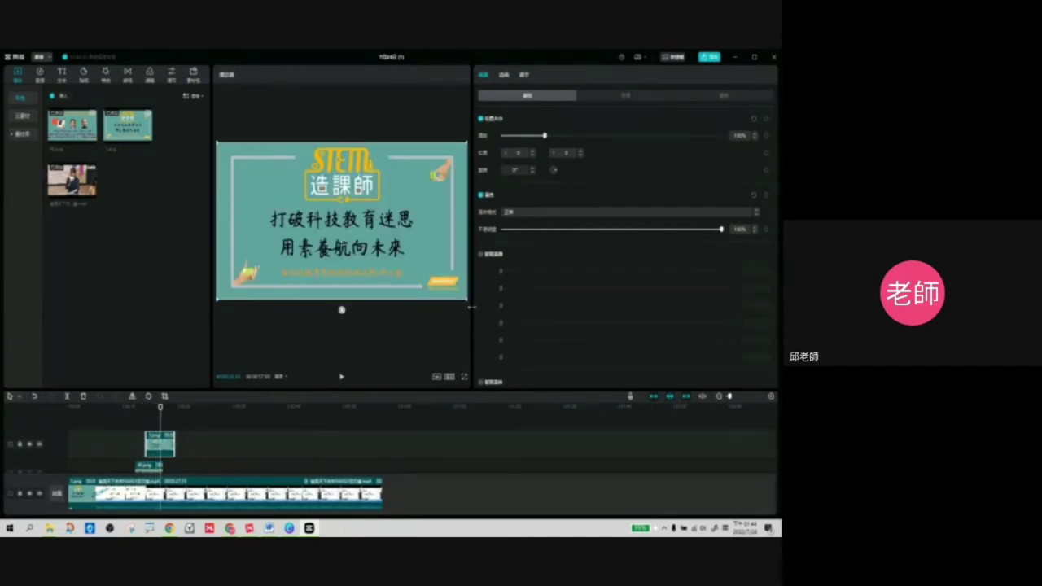
pyautogui.moveTo(469, 301); pyautogui.dragTo(289, 173)
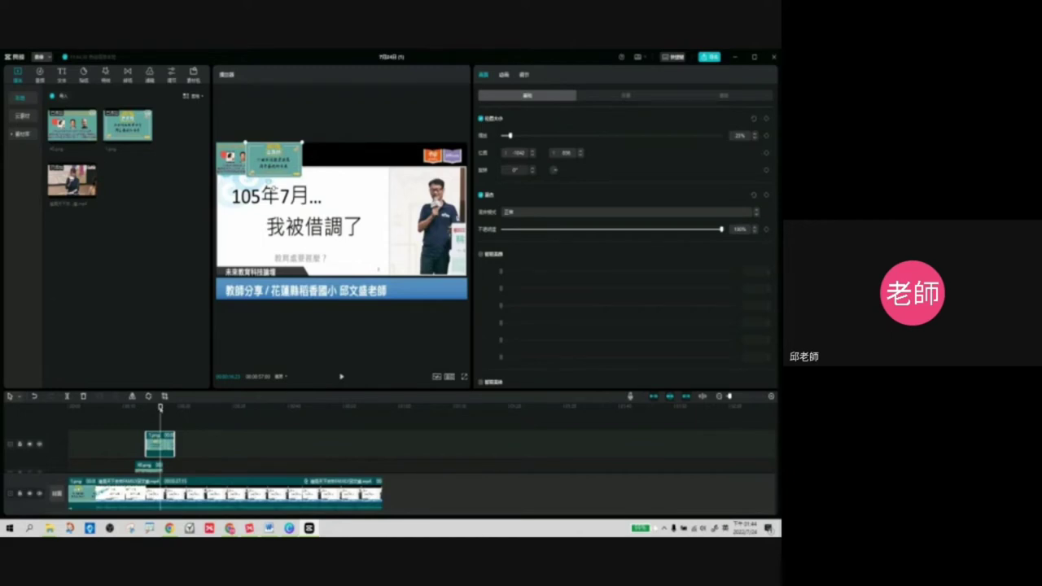
# - Move the 40.png clip to the track above the title image, starting at about 17 seconds, and preview the overlap
pyautogui.moveTo(159, 407); pyautogui.dragTo(176, 444)
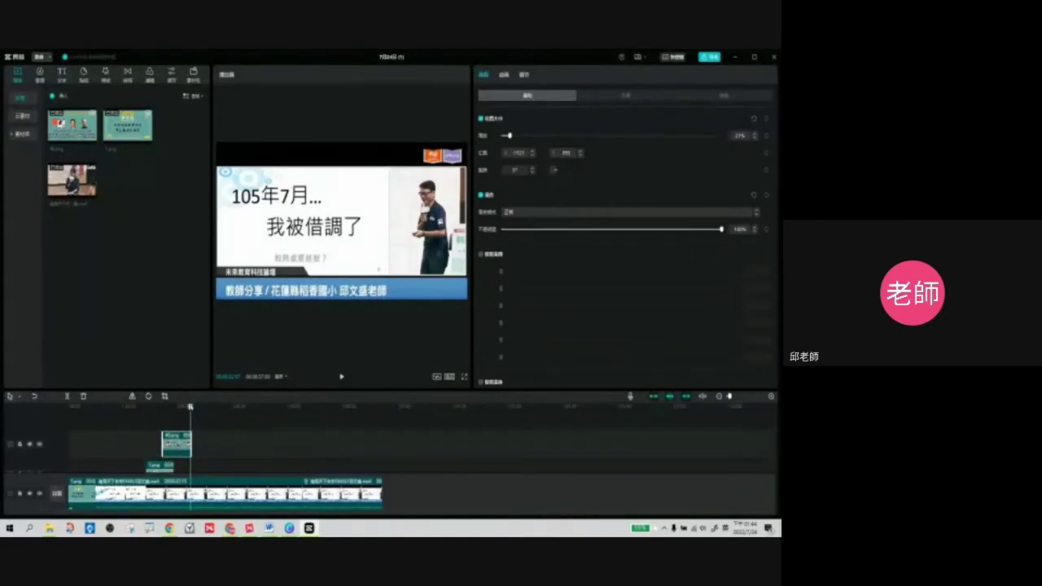
pyautogui.moveTo(190, 408)
pyautogui.mouseDown()
pyautogui.moveTo(149, 410)
pyautogui.moveTo(174, 409)
pyautogui.mouseUp()
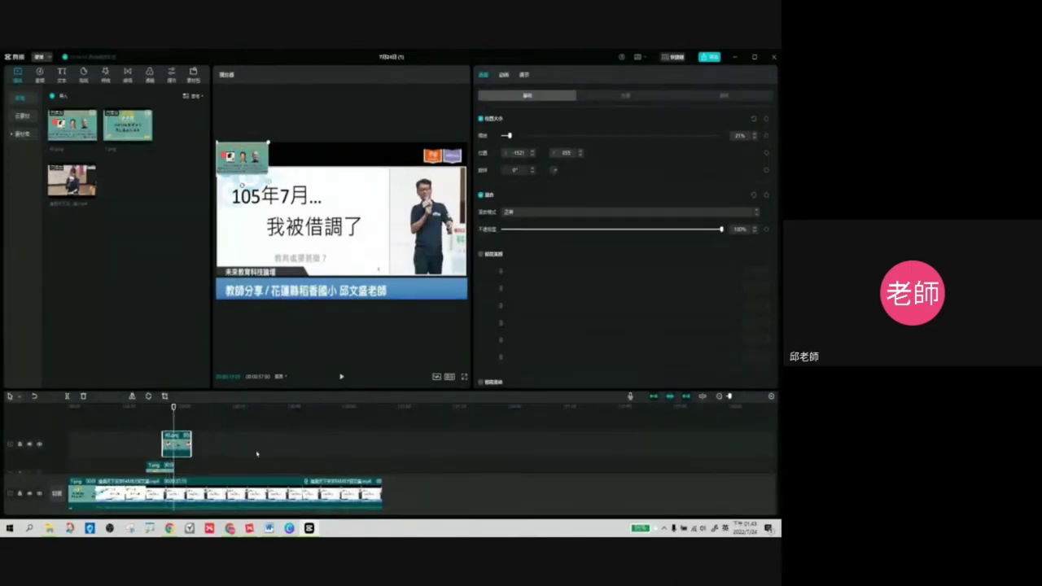
pyautogui.click(383, 463)
# - Delete the 40.png and title image overlays from the tracks above the main video
pyautogui.scroll(-1, 413, 465)
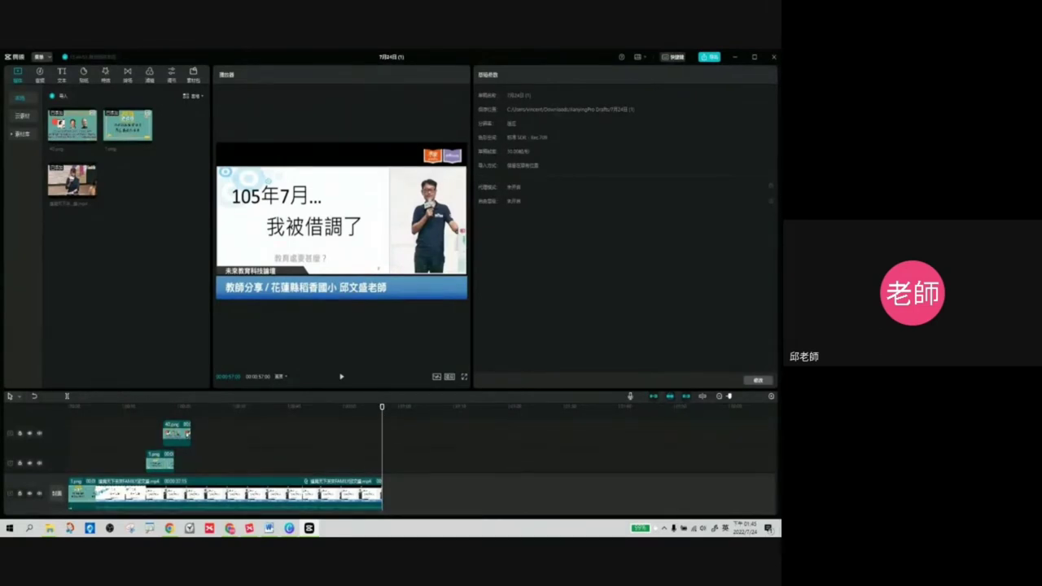
pyautogui.click(187, 435)
pyautogui.press('Delete')
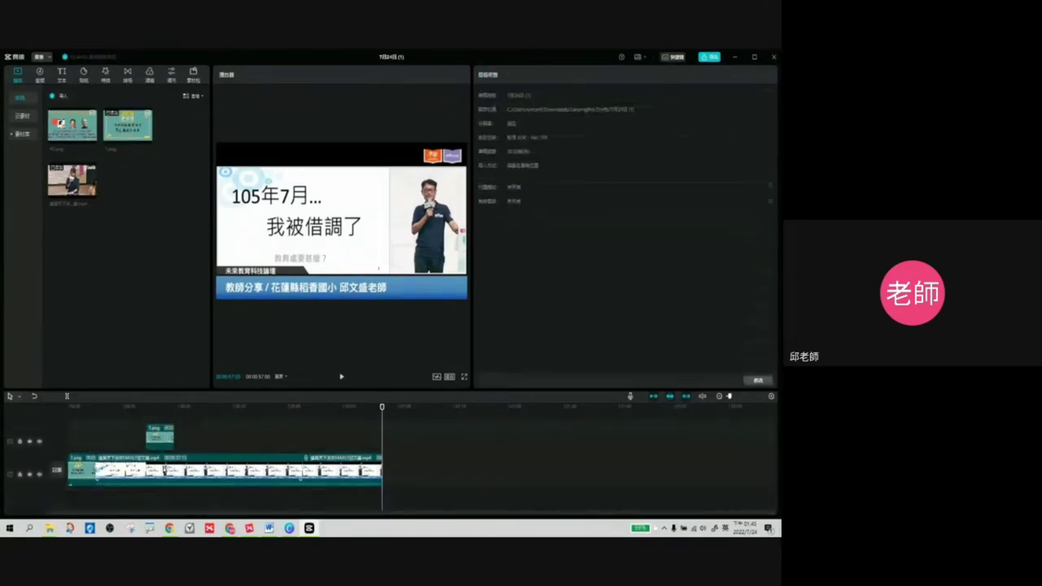
pyautogui.click(159, 433)
pyautogui.press('Delete')
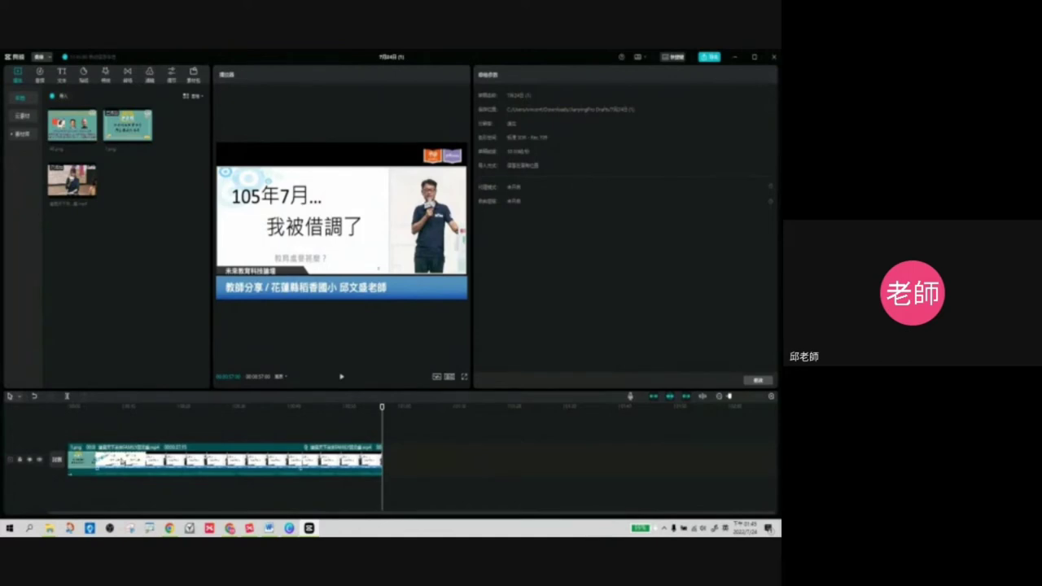
# - Select the first video clip and view its audio settings, finishing back on its basic picture settings
pyautogui.click(132, 460)
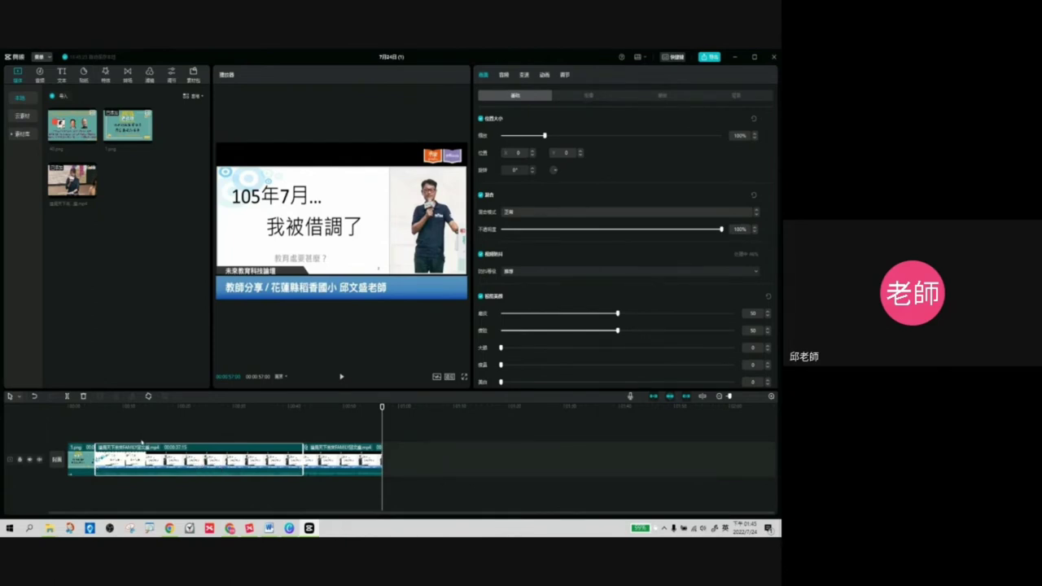
pyautogui.click(504, 75)
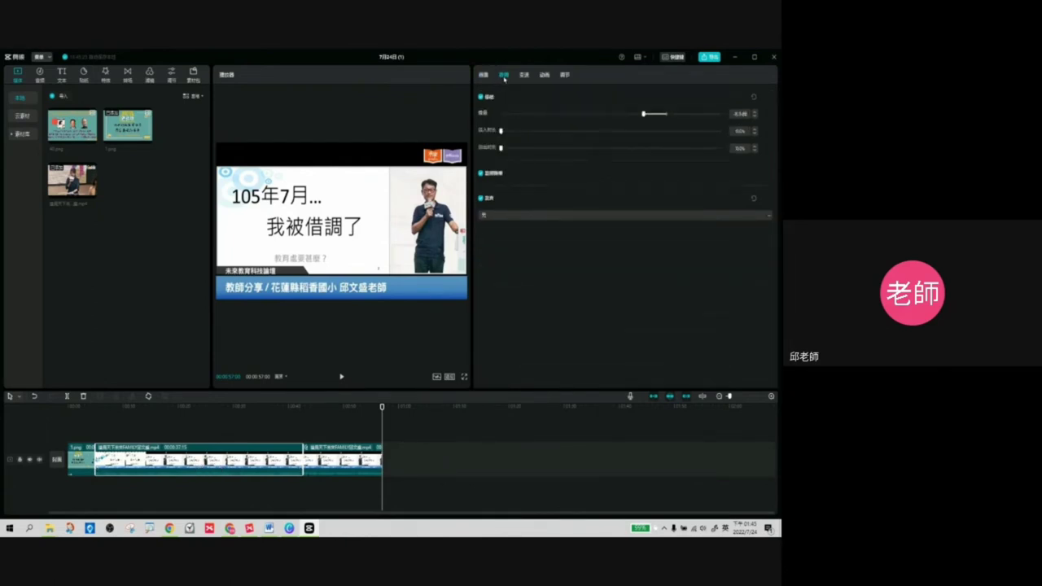
pyautogui.click(483, 75)
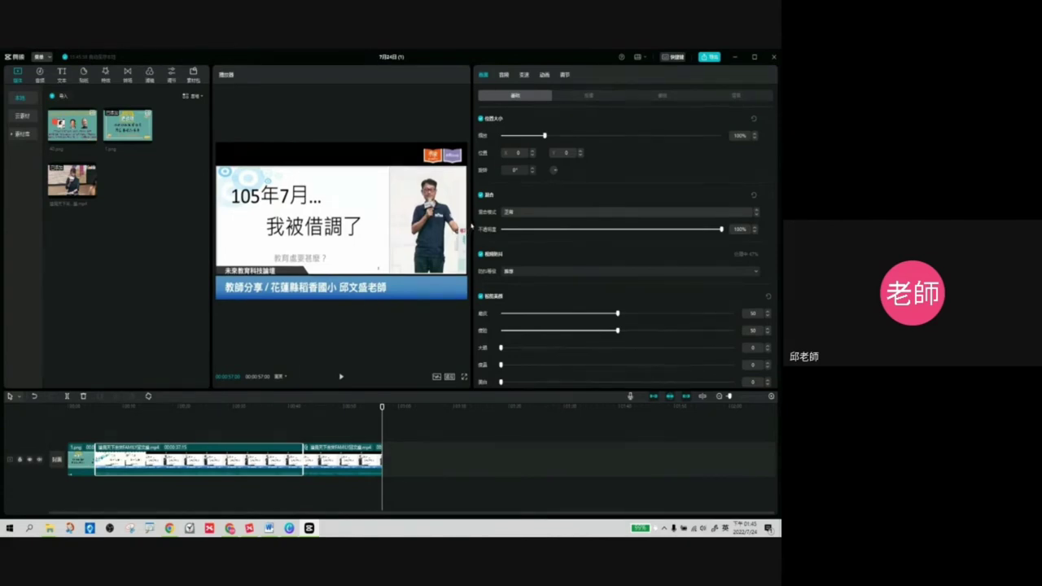
# - Widen the preview area beside the clip settings and bring the playhead to about 21 seconds in the first video clip
pyautogui.moveTo(472, 228); pyautogui.dragTo(676, 218)
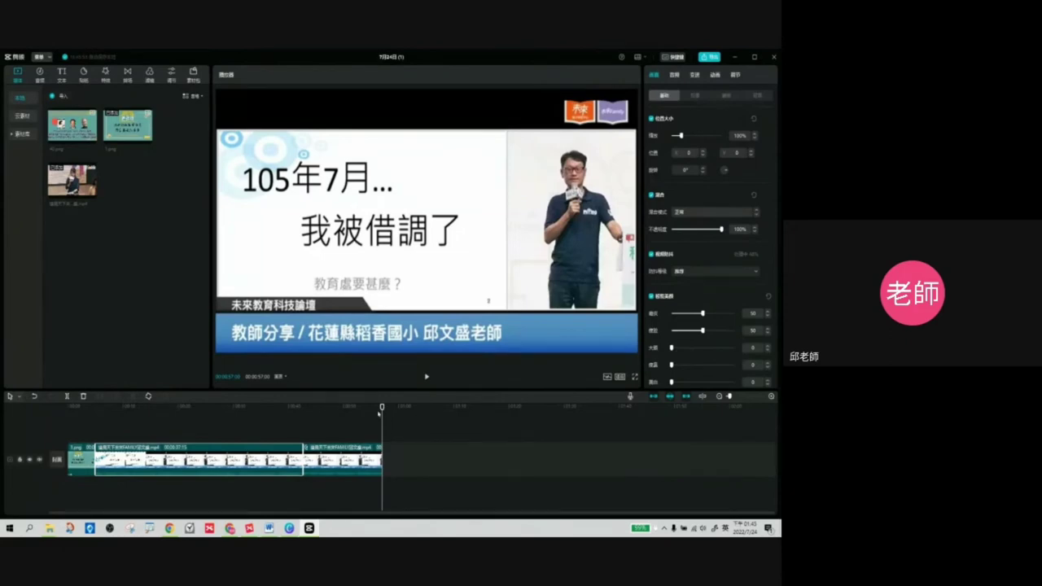
pyautogui.moveTo(383, 408); pyautogui.dragTo(186, 408)
pyautogui.click(187, 460)
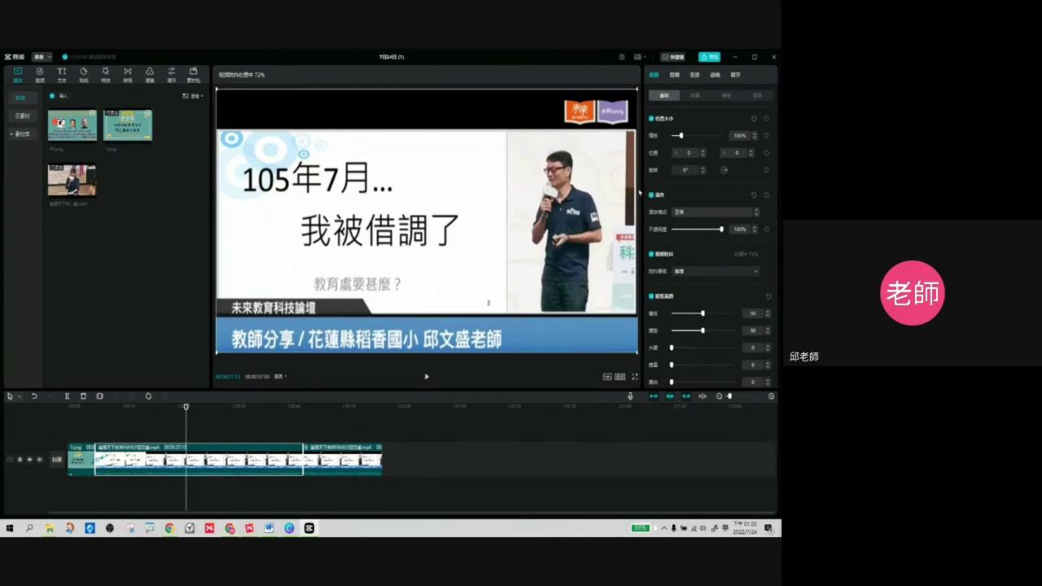
pyautogui.moveTo(642, 192); pyautogui.dragTo(583, 192)
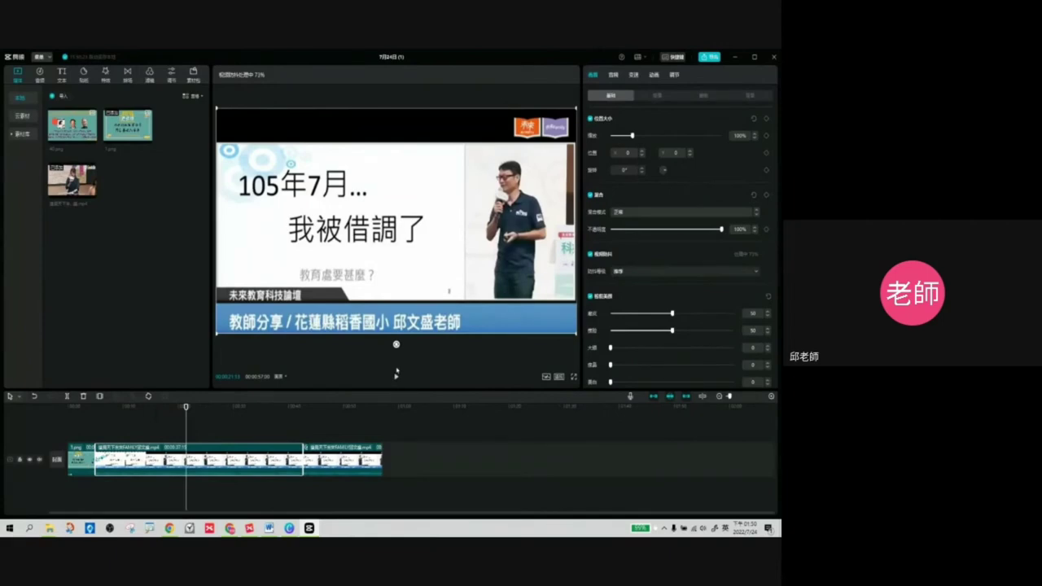
# - Scrub through the opening of the timeline and leave the playhead at about 9 seconds
pyautogui.click(140, 416)
pyautogui.click(153, 414)
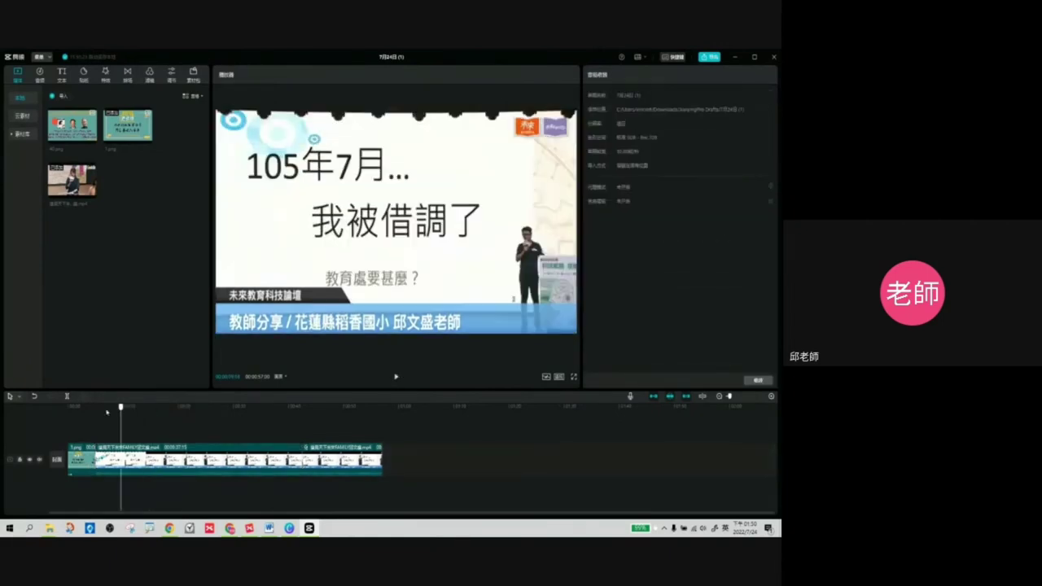
pyautogui.click(75, 413)
pyautogui.moveTo(75, 412); pyautogui.dragTo(116, 415)
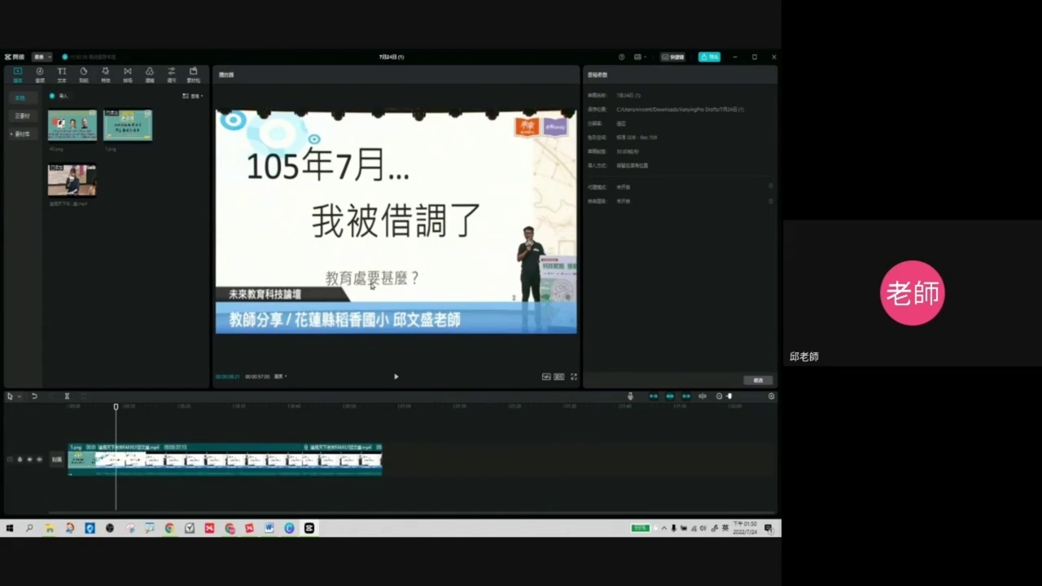
# - Browse the cloud material, the stock material library and the sticker collection
pyautogui.click(22, 117)
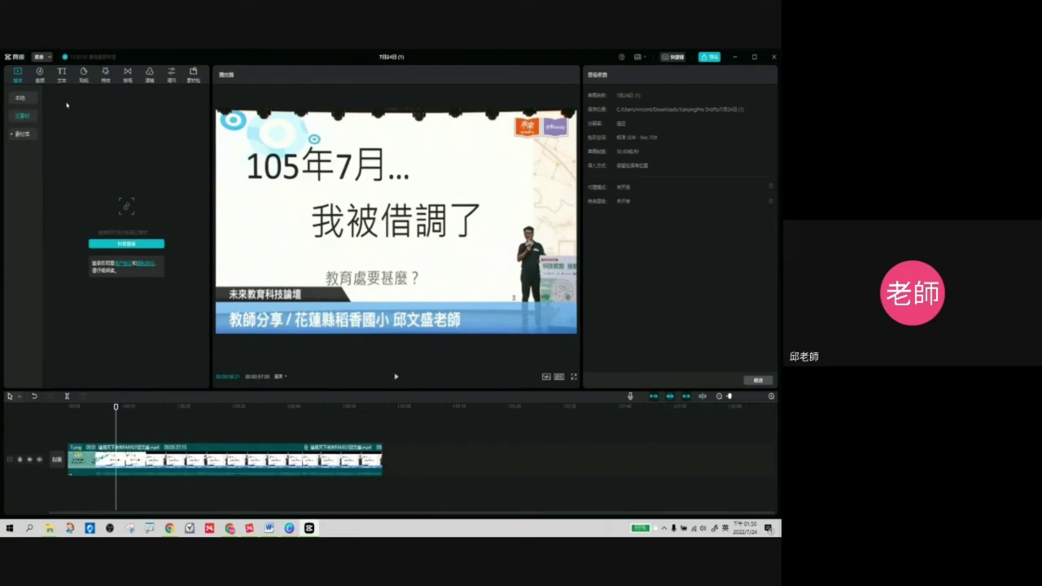
pyautogui.click(24, 134)
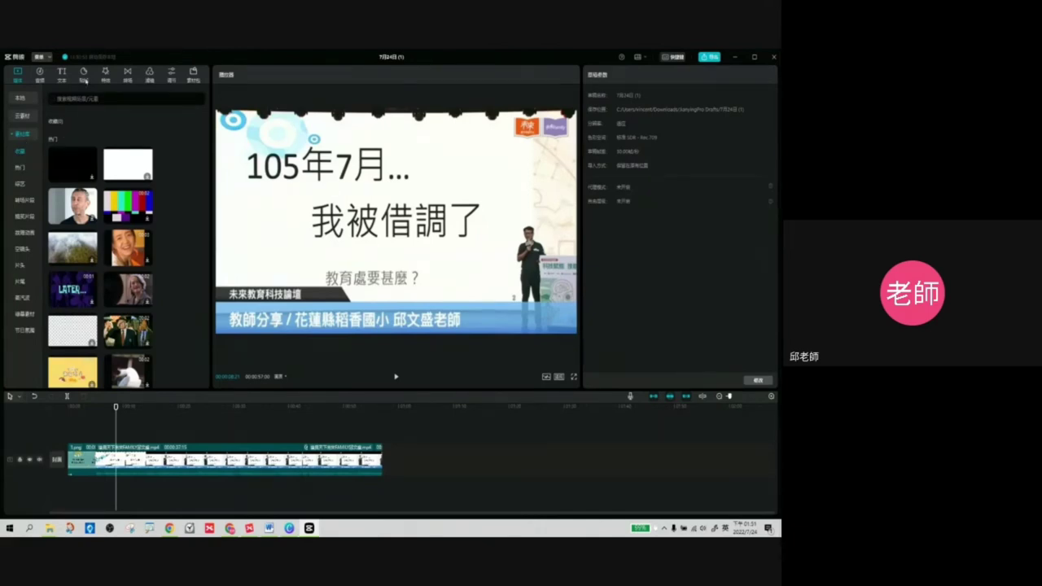
pyautogui.click(84, 75)
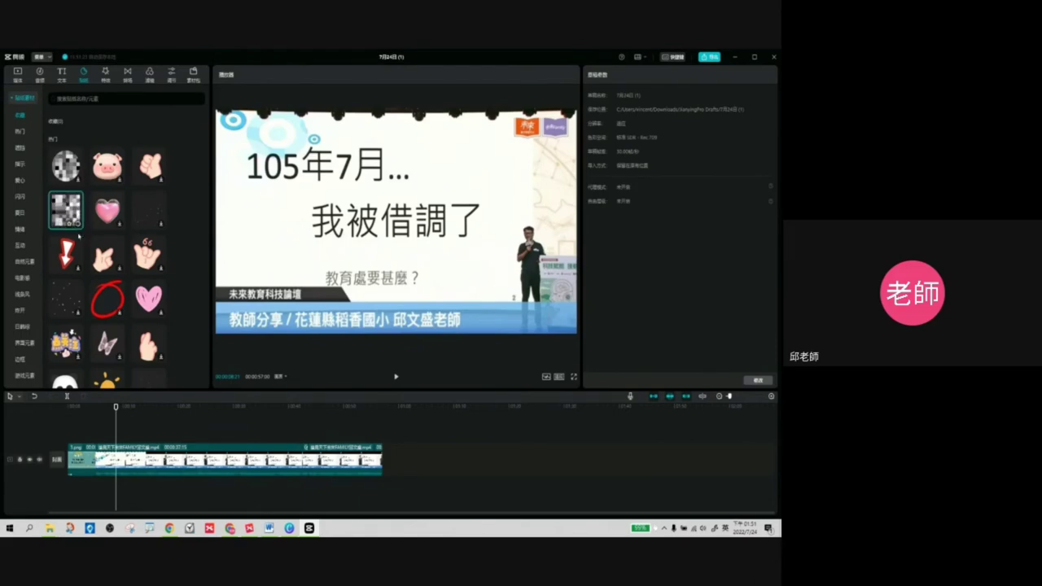
# - Add the square mosaic sticker on a new track above the main video, starting at about 9 seconds
pyautogui.click(65, 210)
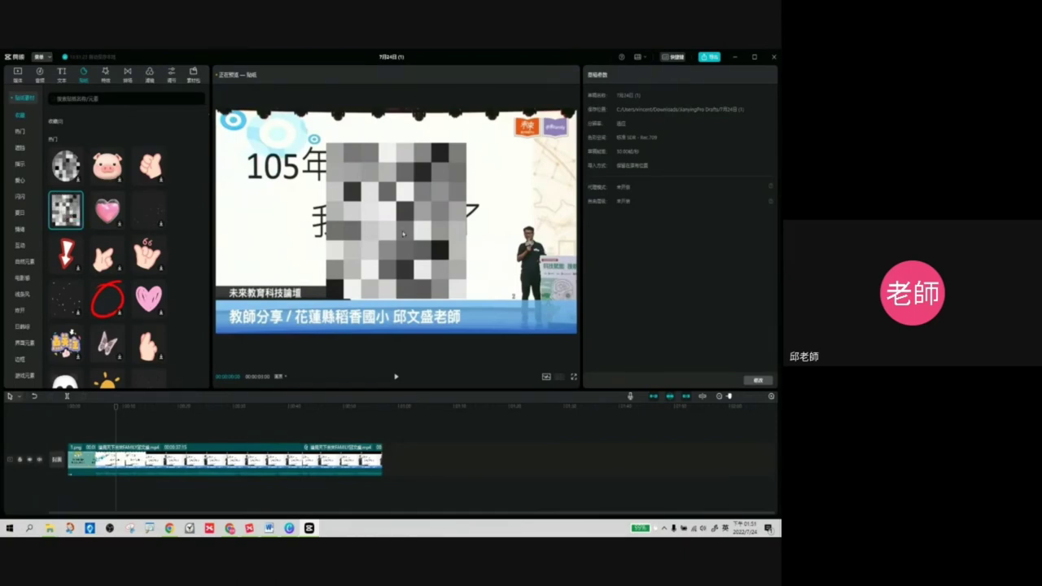
pyautogui.click(130, 410)
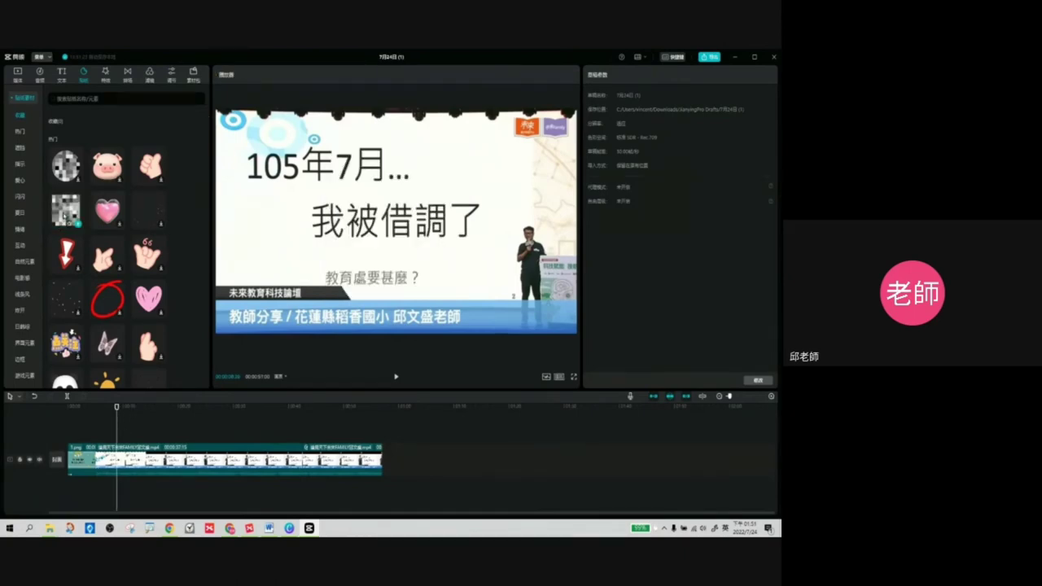
pyautogui.moveTo(115, 273); pyautogui.dragTo(228, 435)
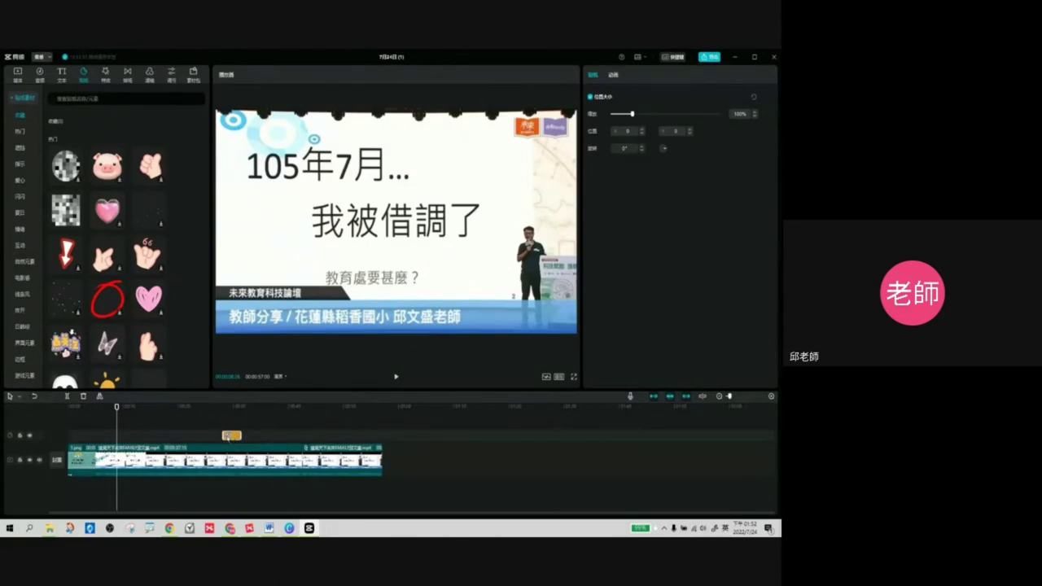
pyautogui.moveTo(233, 436); pyautogui.dragTo(124, 437)
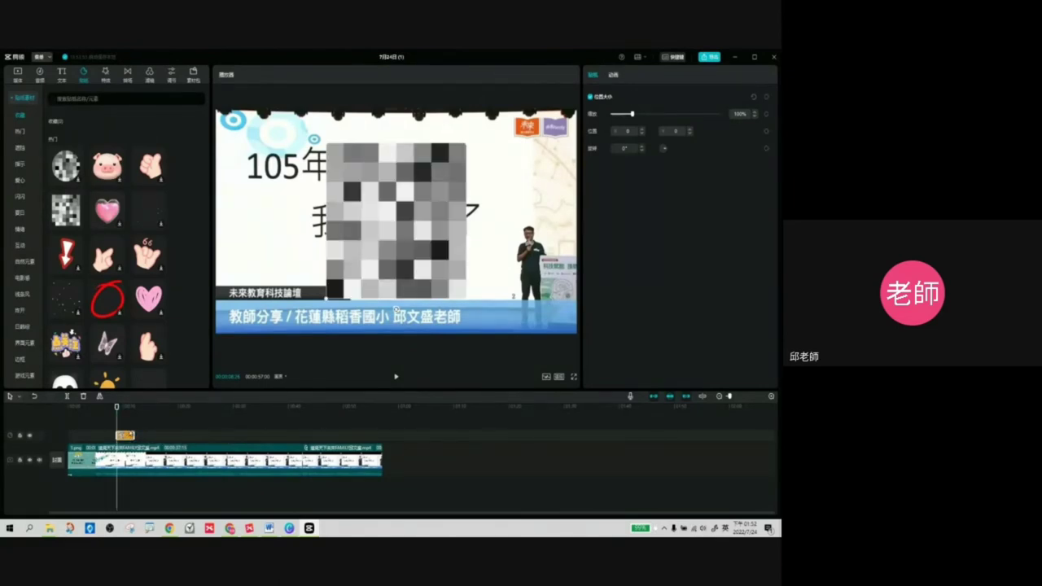
# - Scrub the playhead across the mosaic sticker's section of the timeline to preview where it covers the video
pyautogui.moveTo(121, 406); pyautogui.dragTo(135, 414)
pyautogui.moveTo(397, 373); pyautogui.dragTo(397, 373)
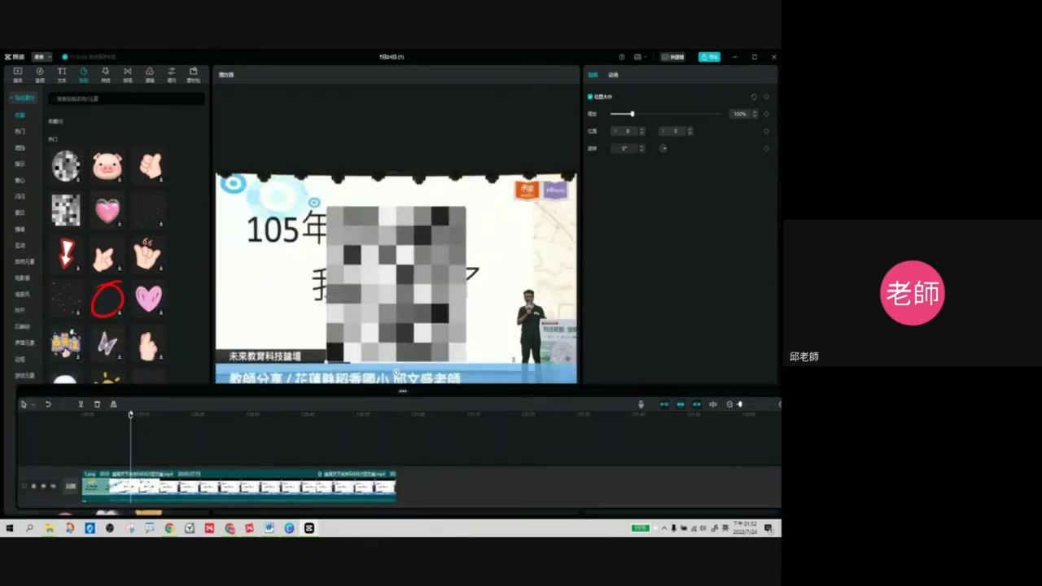
pyautogui.moveTo(130, 417); pyautogui.dragTo(229, 418)
pyautogui.click(150, 427)
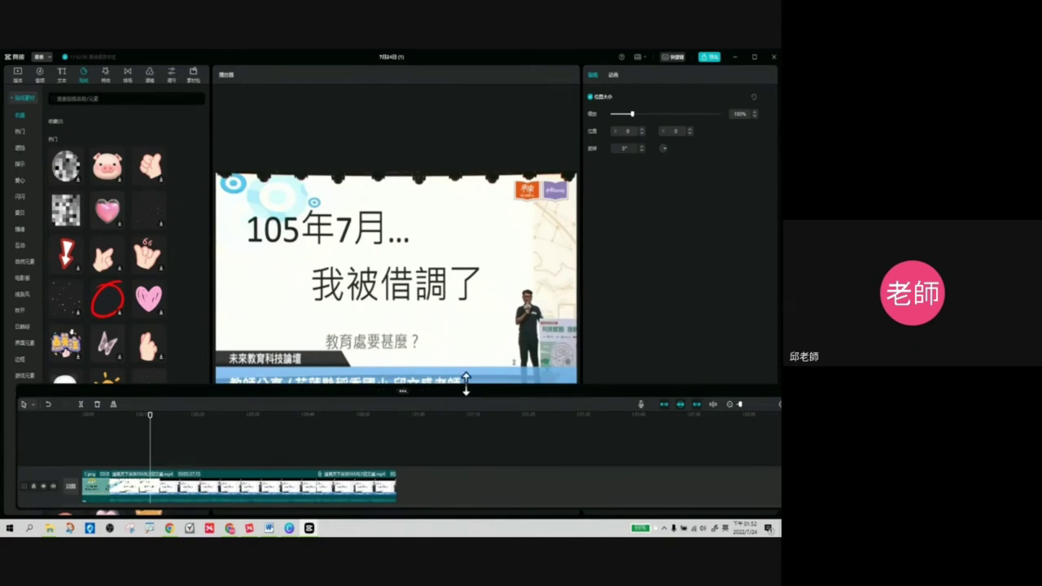
# - Make the timeline panel taller and dock it back beneath the preview across the full width
pyautogui.moveTo(466, 388); pyautogui.dragTo(466, 344)
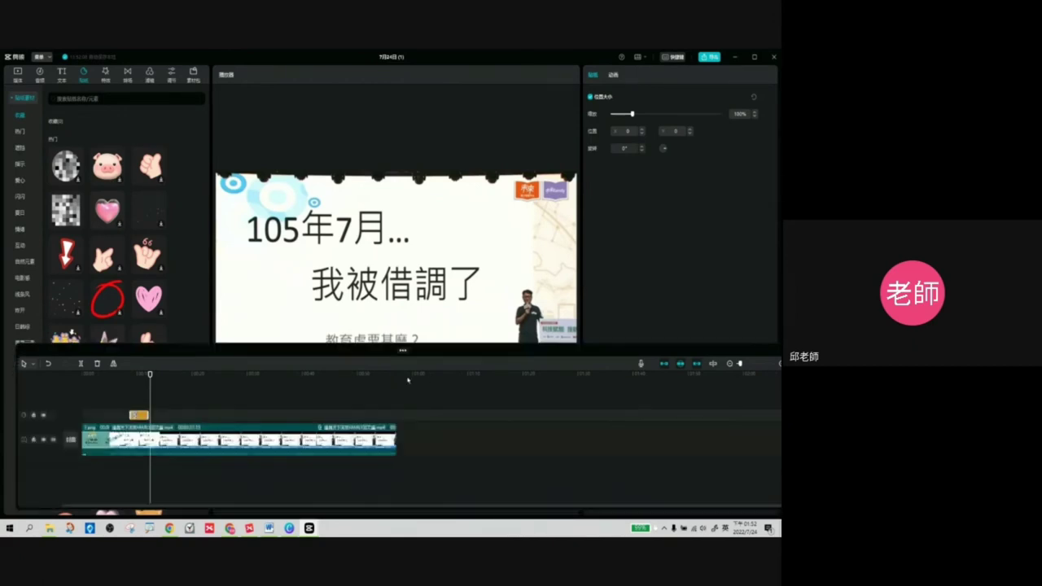
pyautogui.click(199, 393)
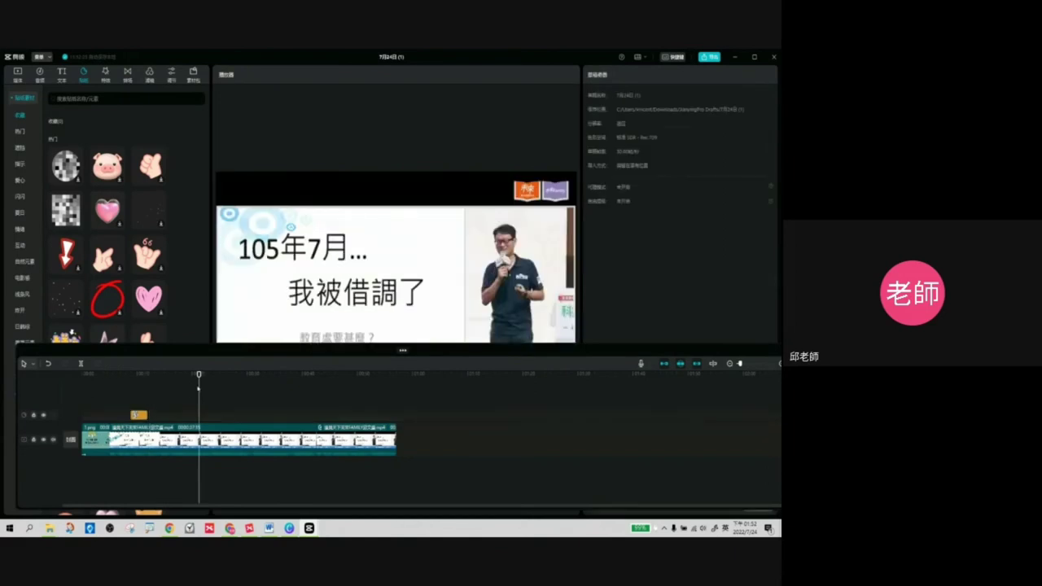
pyautogui.moveTo(402, 350); pyautogui.dragTo(403, 291)
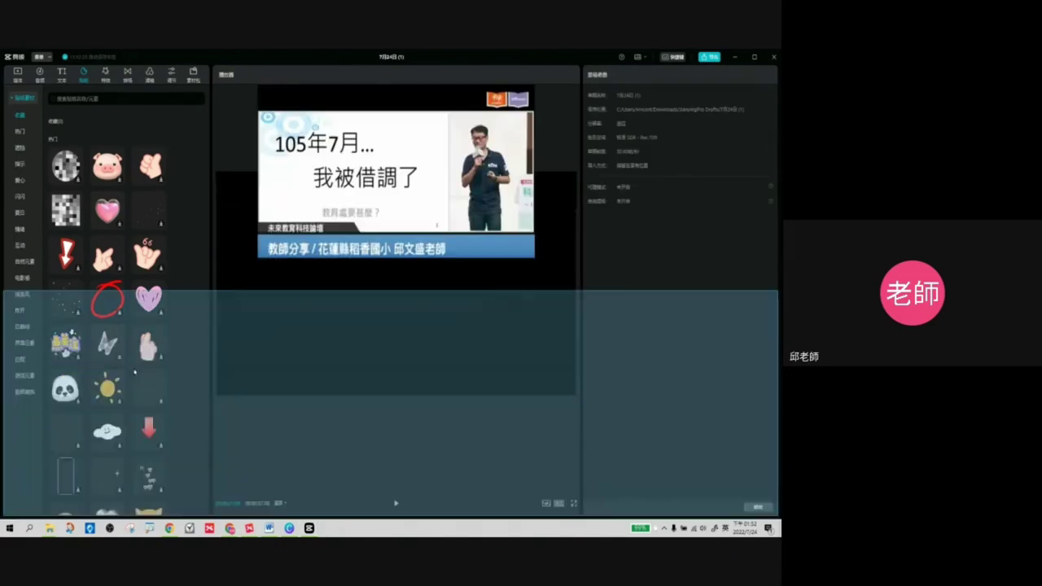
# - Extend the mosaic sticker on its track so that it ends at about 19 seconds
pyautogui.moveTo(185, 312)
pyautogui.mouseDown()
pyautogui.moveTo(214, 313)
pyautogui.moveTo(116, 320)
pyautogui.moveTo(172, 320)
pyautogui.mouseUp()
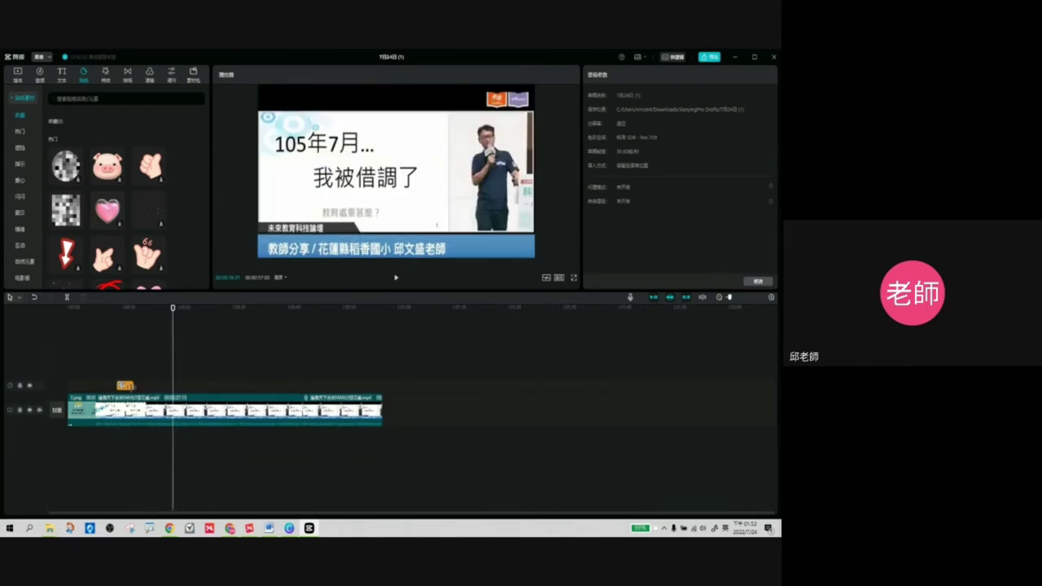
pyautogui.click(125, 386)
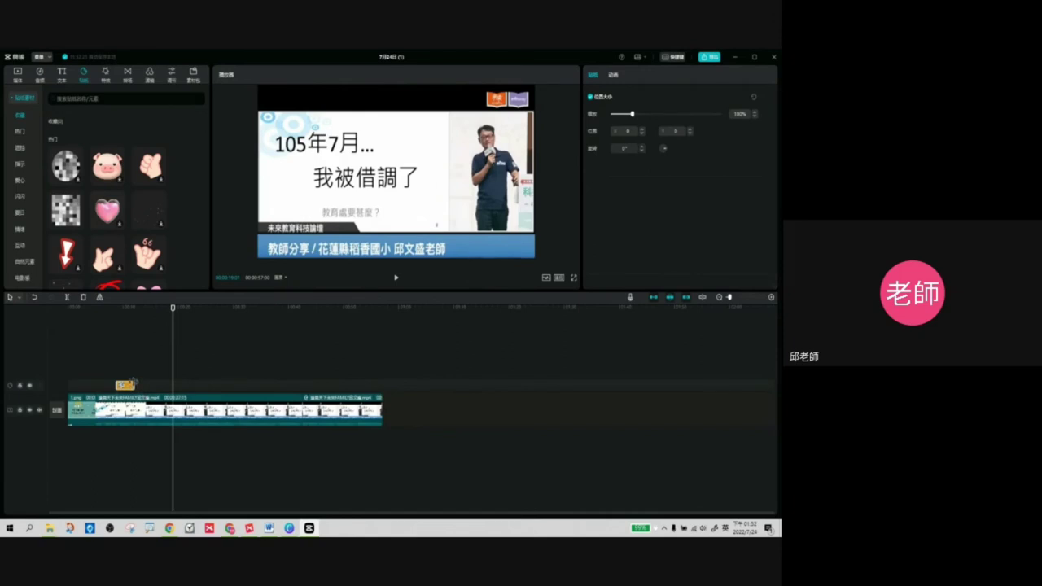
pyautogui.moveTo(134, 385); pyautogui.dragTo(173, 385)
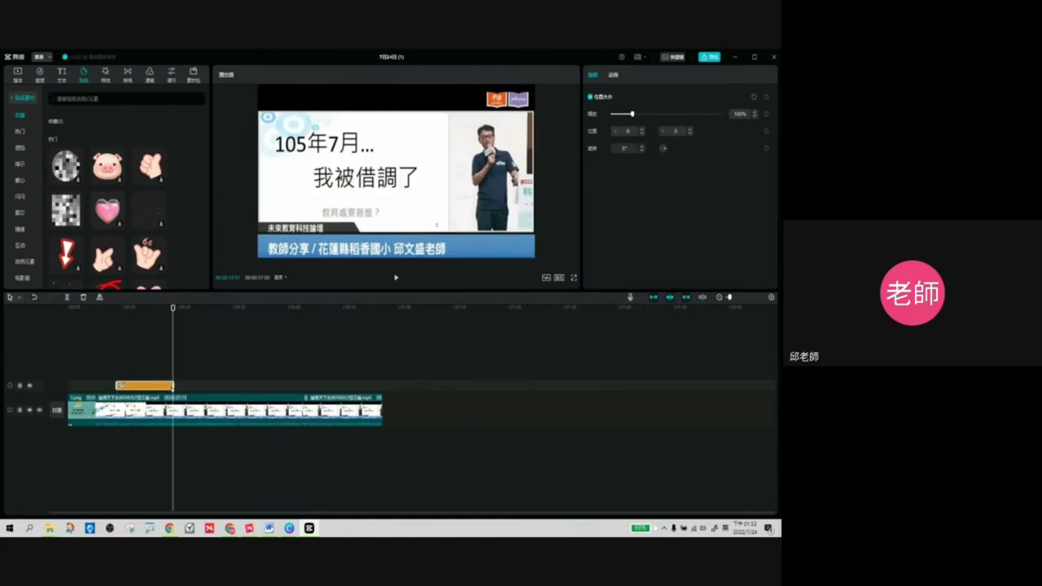
# - Scale the mosaic sticker to 22% and position it over the speaker's face in the preview
pyautogui.moveTo(172, 308); pyautogui.dragTo(155, 308)
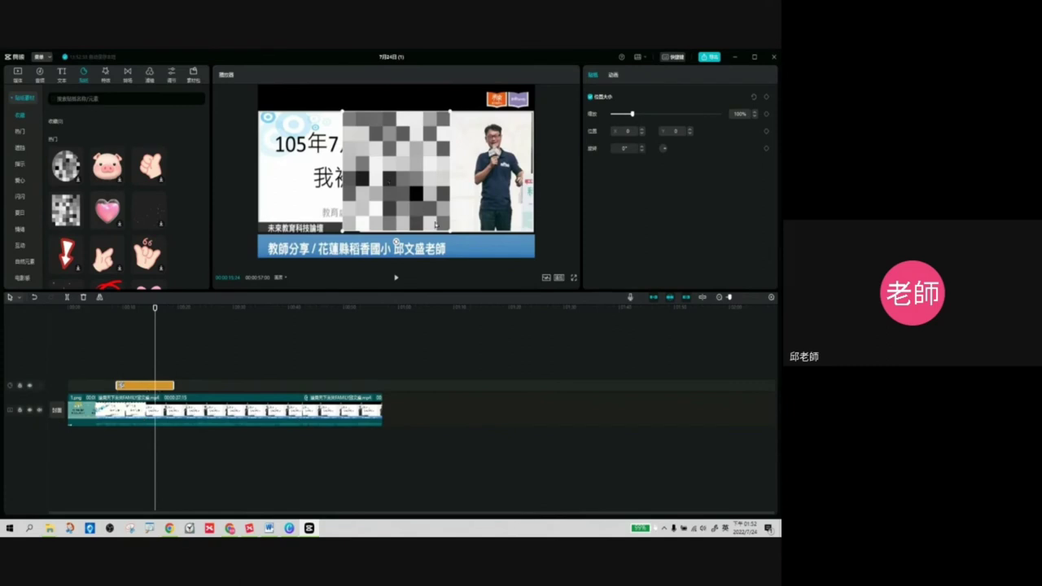
pyautogui.moveTo(450, 233); pyautogui.dragTo(332, 233)
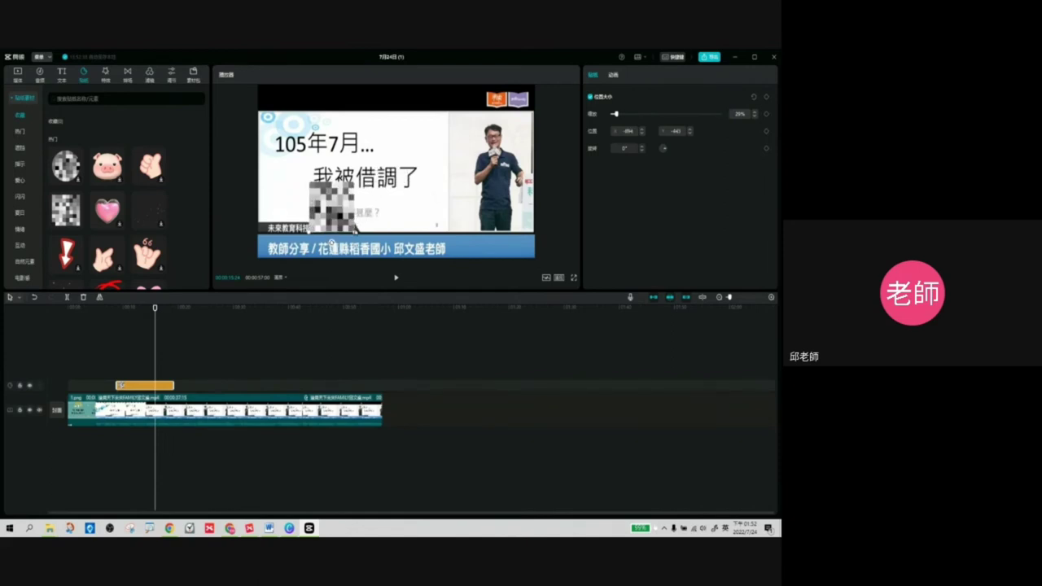
pyautogui.moveTo(349, 226); pyautogui.dragTo(452, 169)
pyautogui.moveTo(354, 208); pyautogui.dragTo(503, 134)
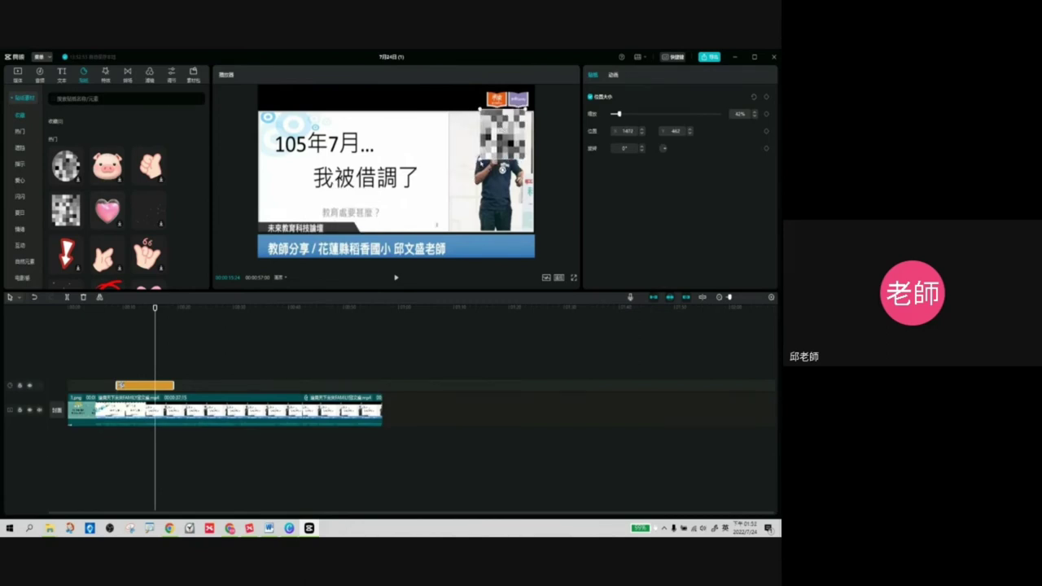
pyautogui.moveTo(619, 114); pyautogui.dragTo(615, 114)
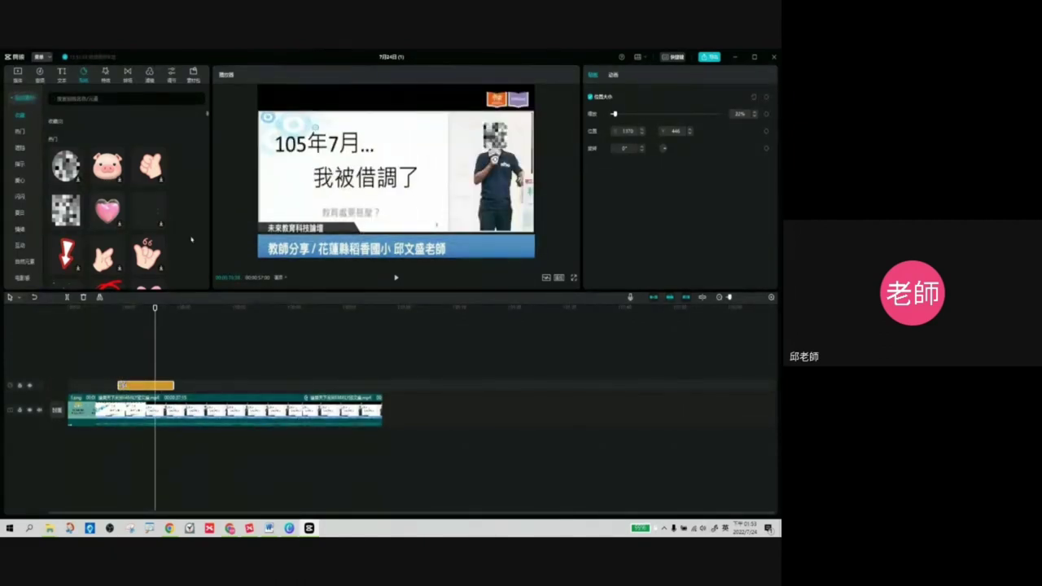
# - Browse the popular stickers and return to the project's local media
pyautogui.scroll(-2, 154, 231)
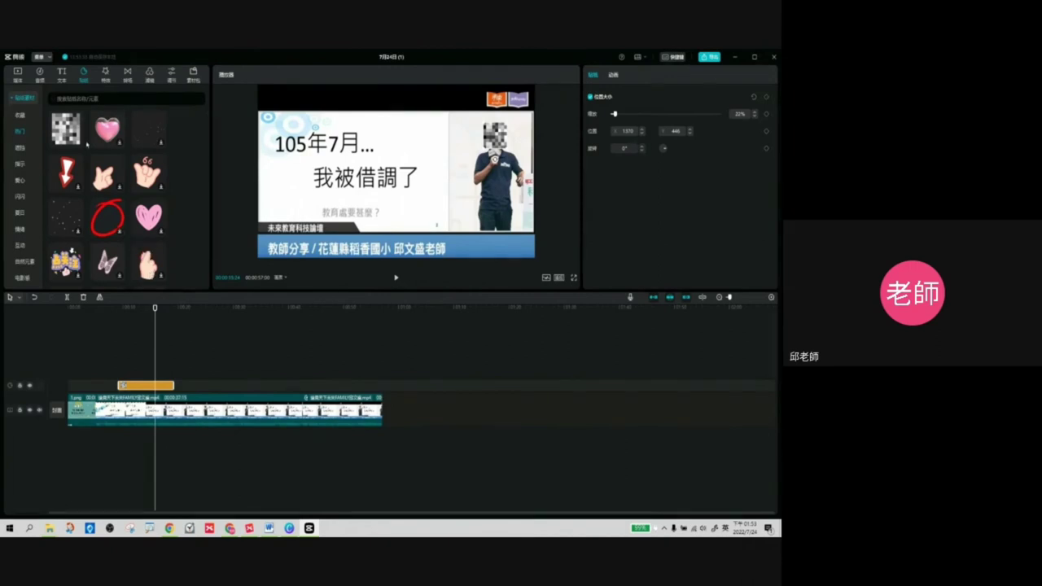
pyautogui.moveTo(78, 141)
pyautogui.scroll(-5, 181, 214)
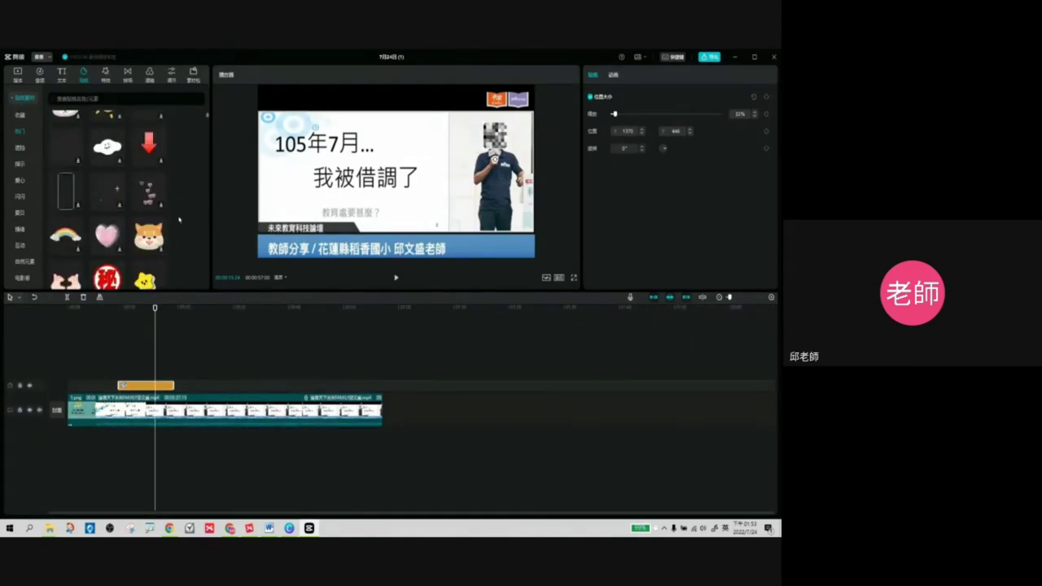
pyautogui.scroll(-2, 179, 226)
pyautogui.scroll(4, 179, 226)
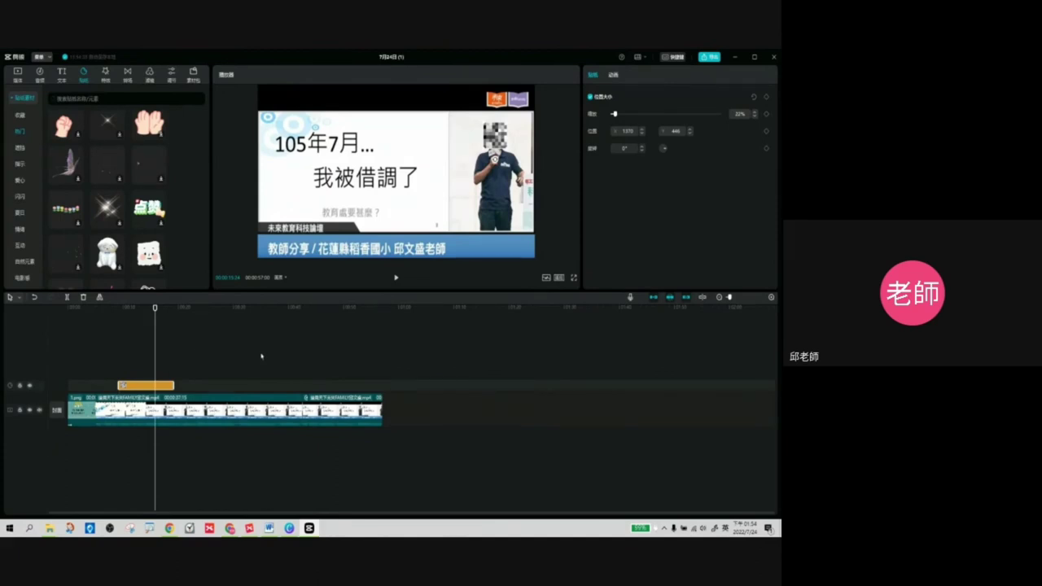
pyautogui.scroll(-10, 106, 196)
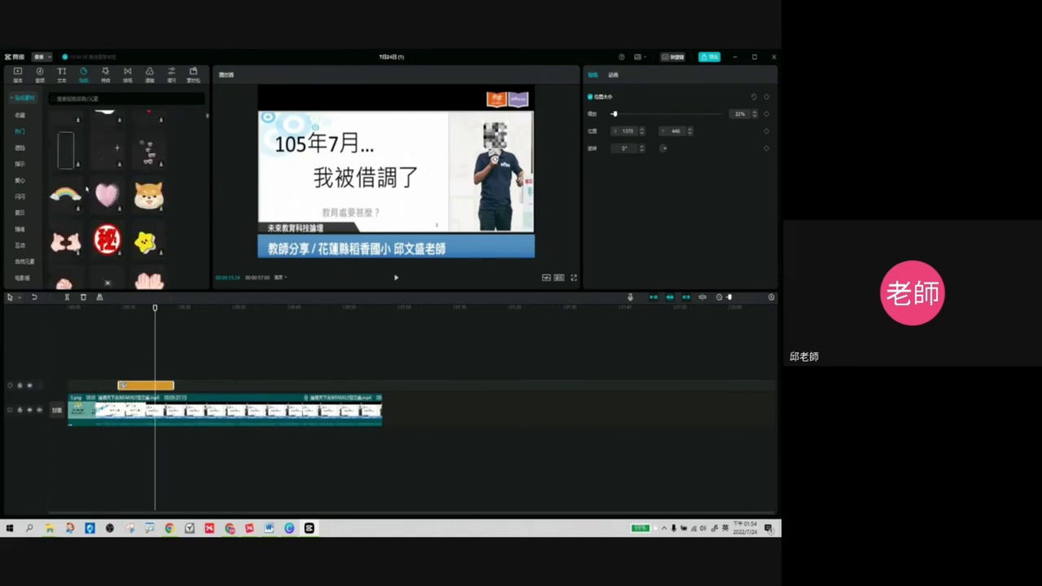
pyautogui.scroll(2, 102, 187)
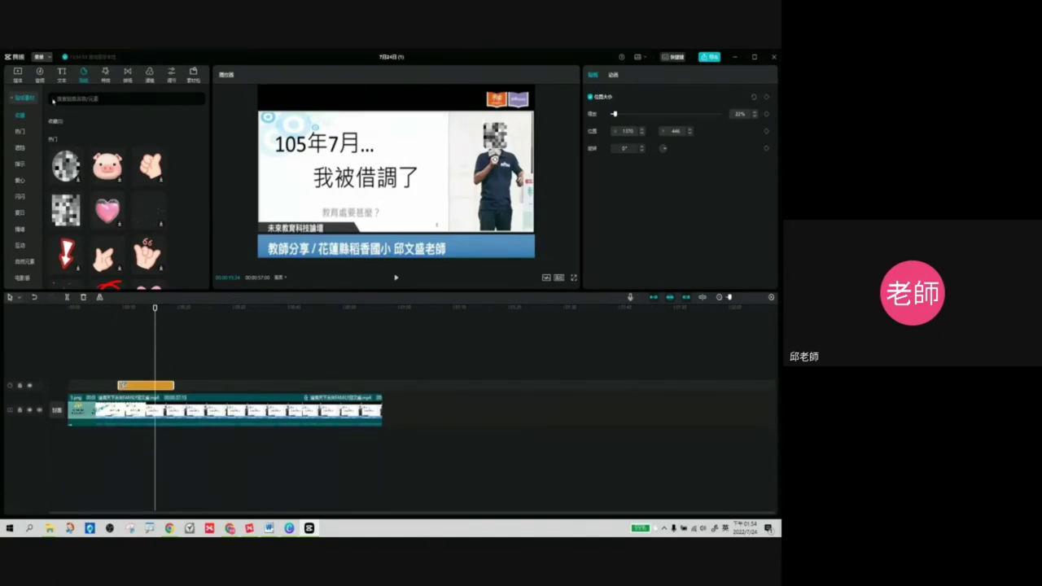
pyautogui.click(20, 76)
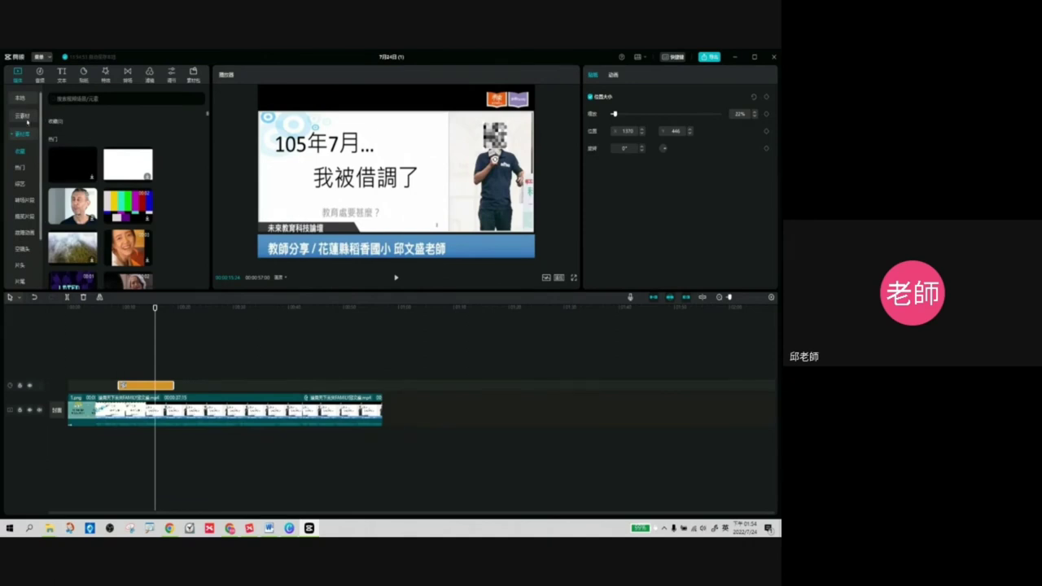
pyautogui.click(20, 98)
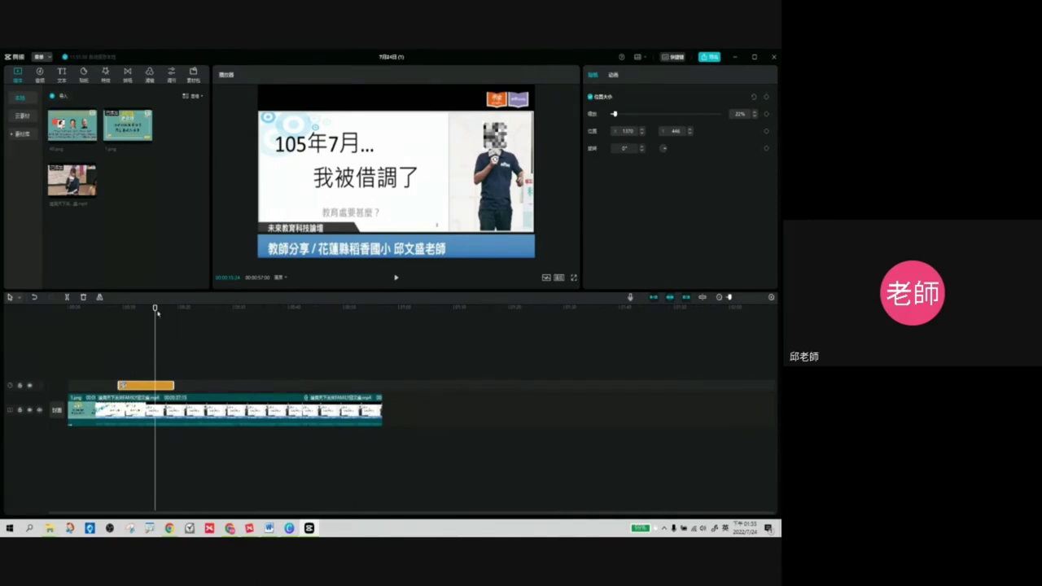
# - Check the mosaic over the speaker's face at about 15 seconds and show the main video clip's picture settings
pyautogui.moveTo(155, 309)
pyautogui.mouseDown()
pyautogui.moveTo(122, 309)
pyautogui.moveTo(169, 317)
pyautogui.moveTo(155, 318)
pyautogui.mouseUp()
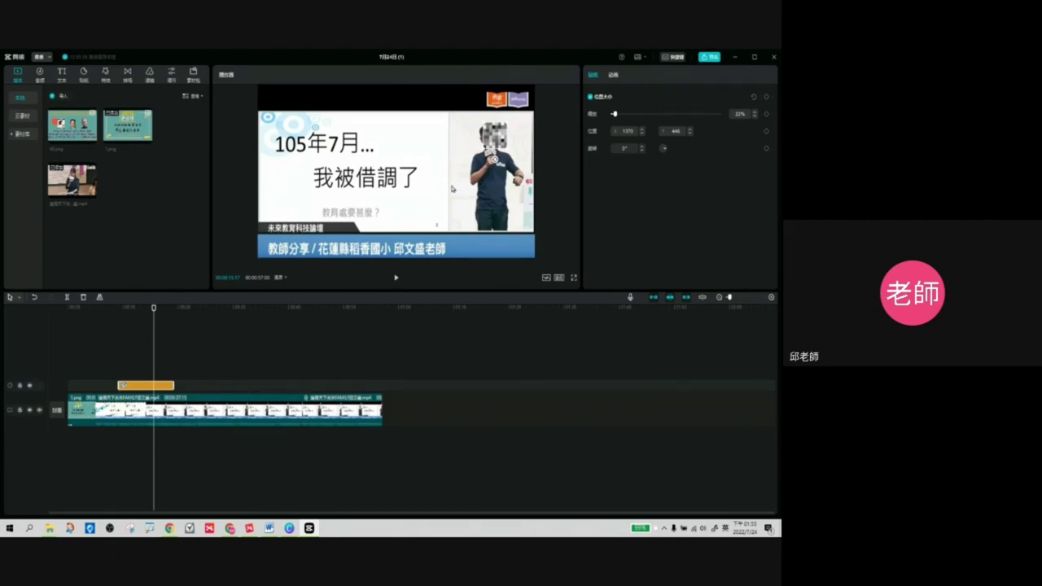
pyautogui.scroll(1, 456, 187)
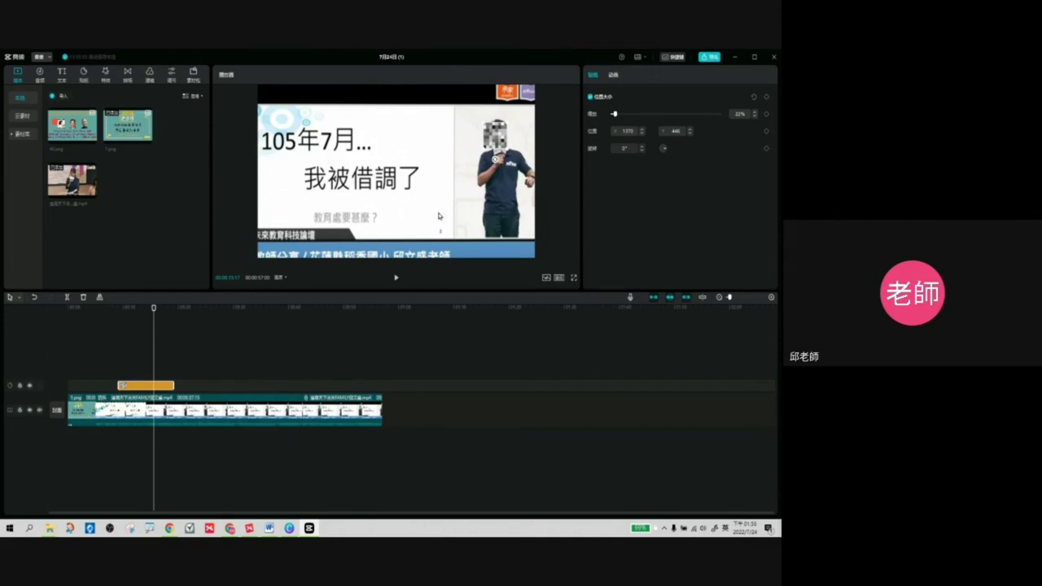
pyautogui.click(414, 209)
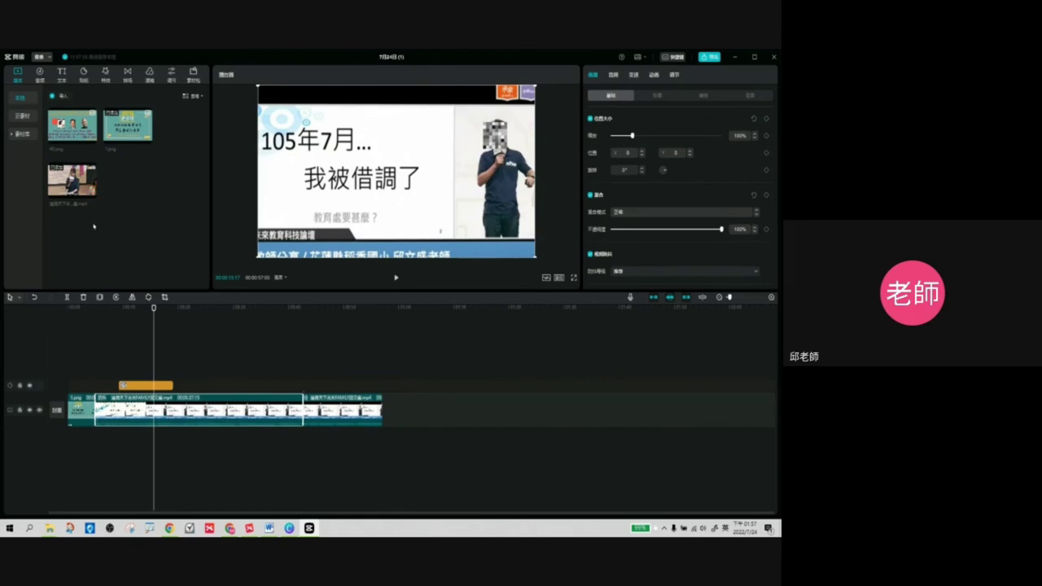
# - Insert the laughing-woman clip from the popular stock material between the two parts of the main video
pyautogui.click(301, 348)
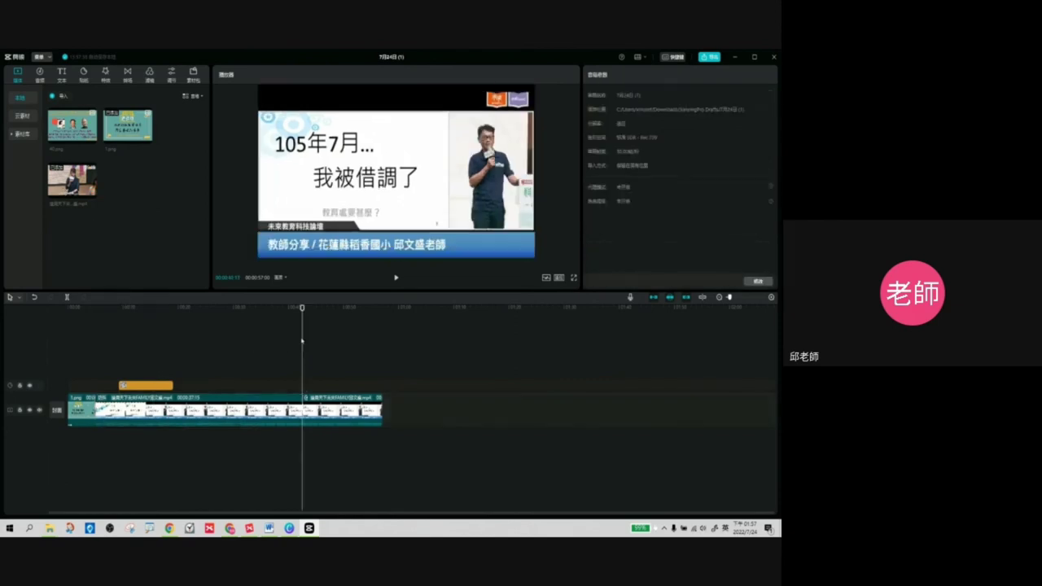
pyautogui.click(308, 315)
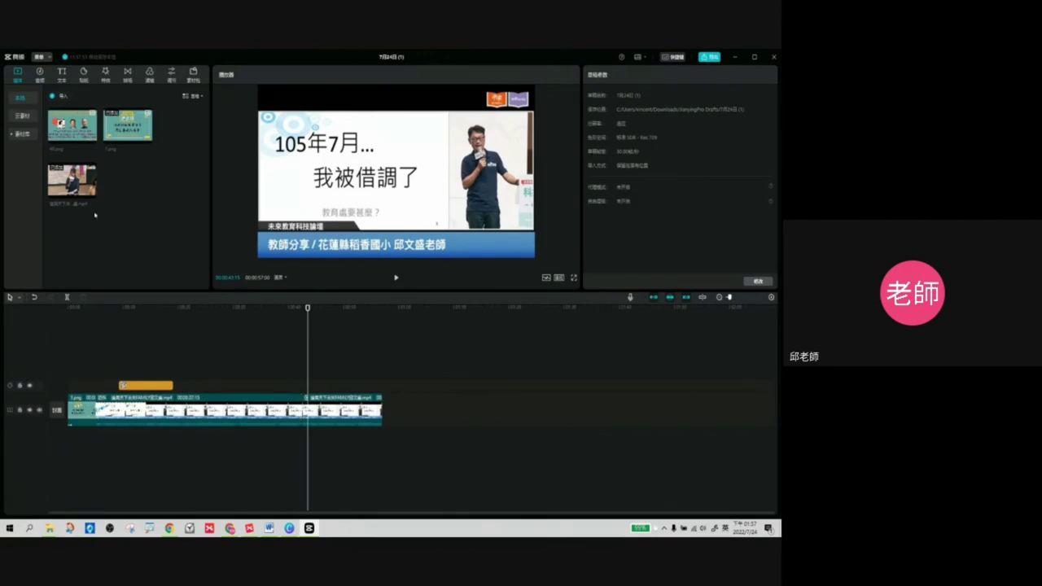
pyautogui.click(22, 117)
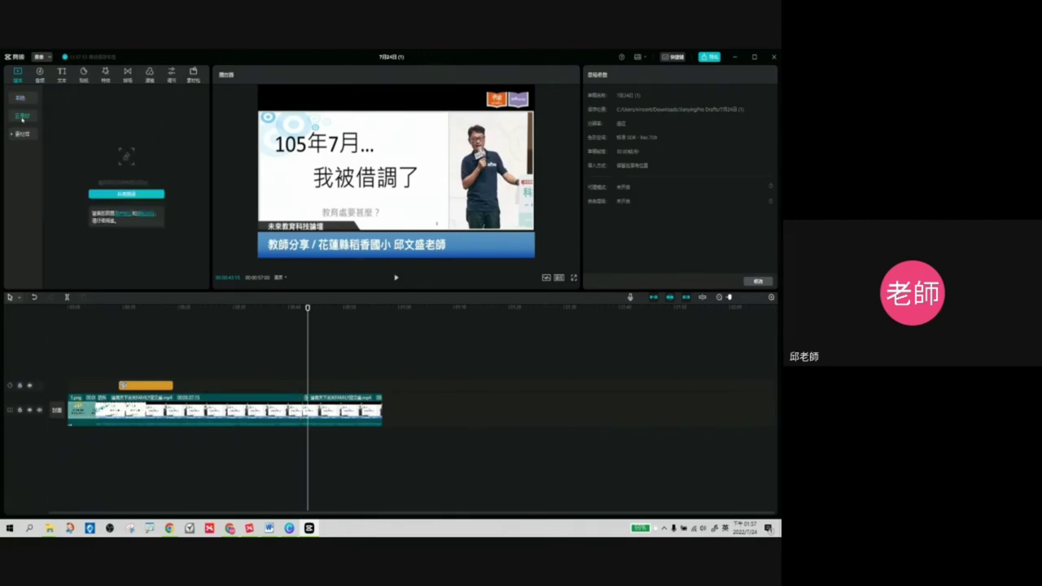
pyautogui.click(22, 135)
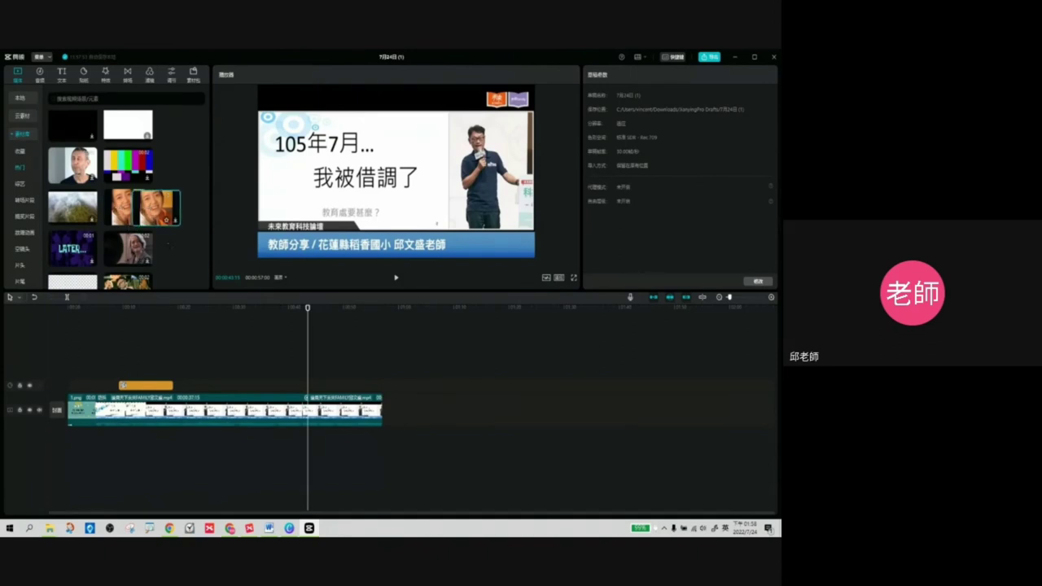
pyautogui.moveTo(120, 208); pyautogui.dragTo(134, 230)
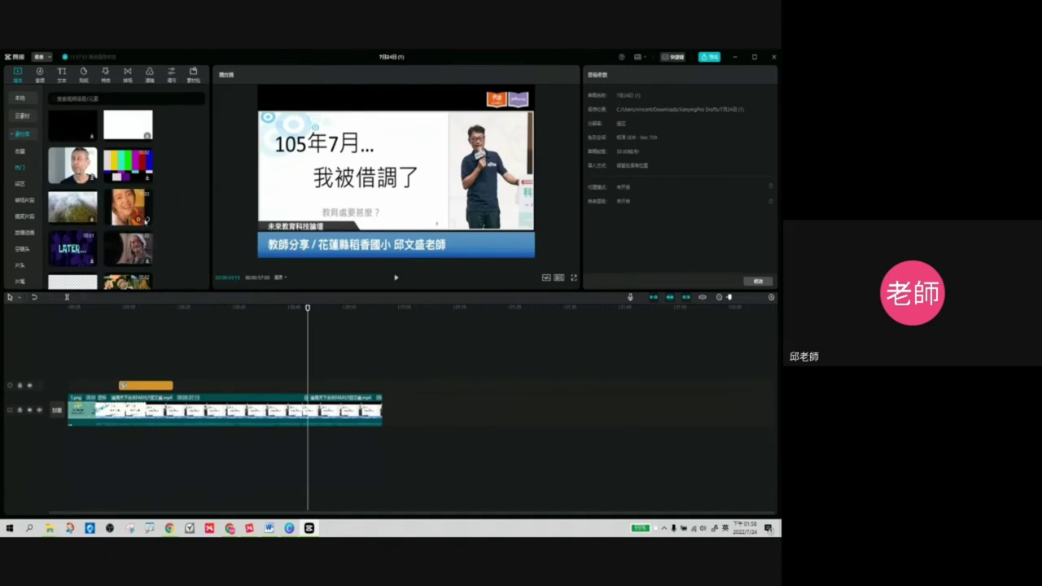
pyautogui.moveTo(147, 220); pyautogui.dragTo(309, 407)
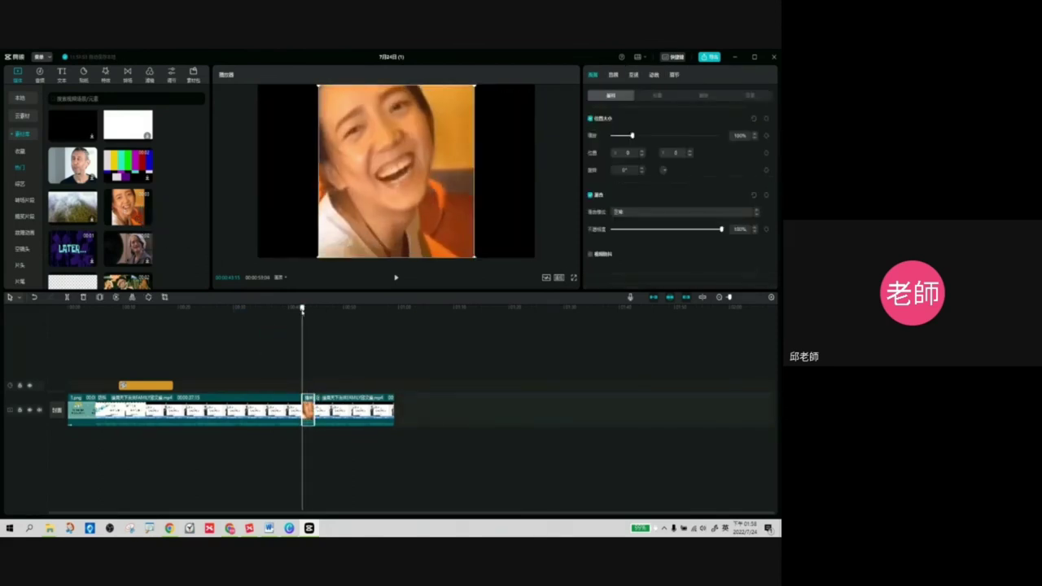
# - Play the inserted laughing clip, check the end of the project and scrub the opening image's animation at the start
pyautogui.click(397, 279)
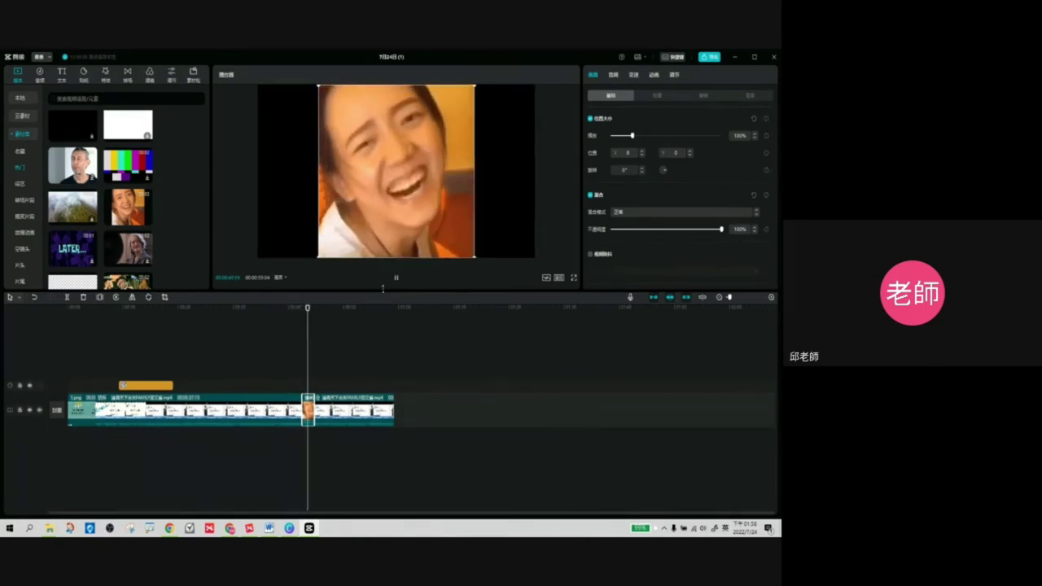
pyautogui.press('space')
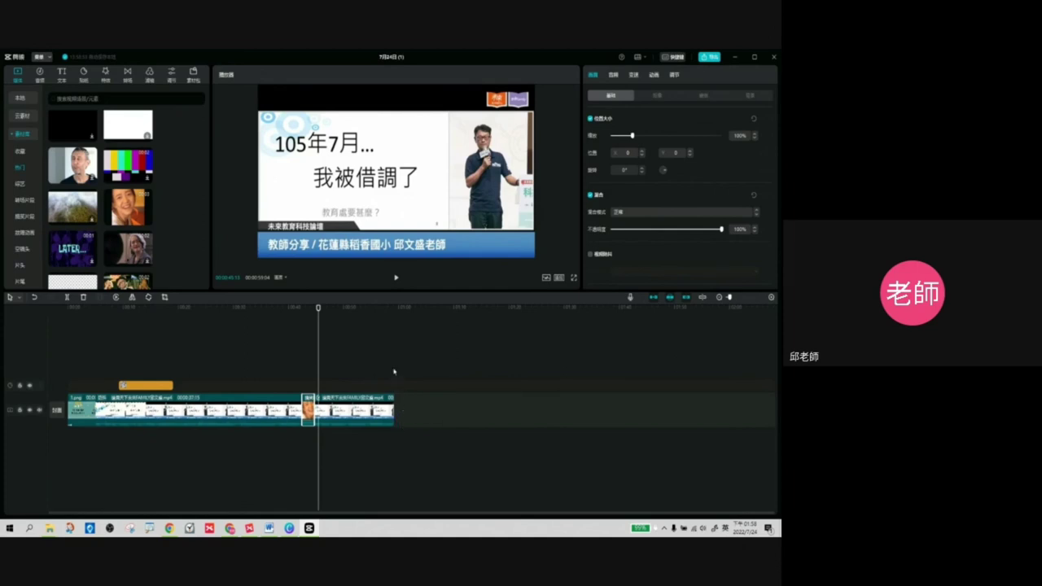
pyautogui.click(393, 438)
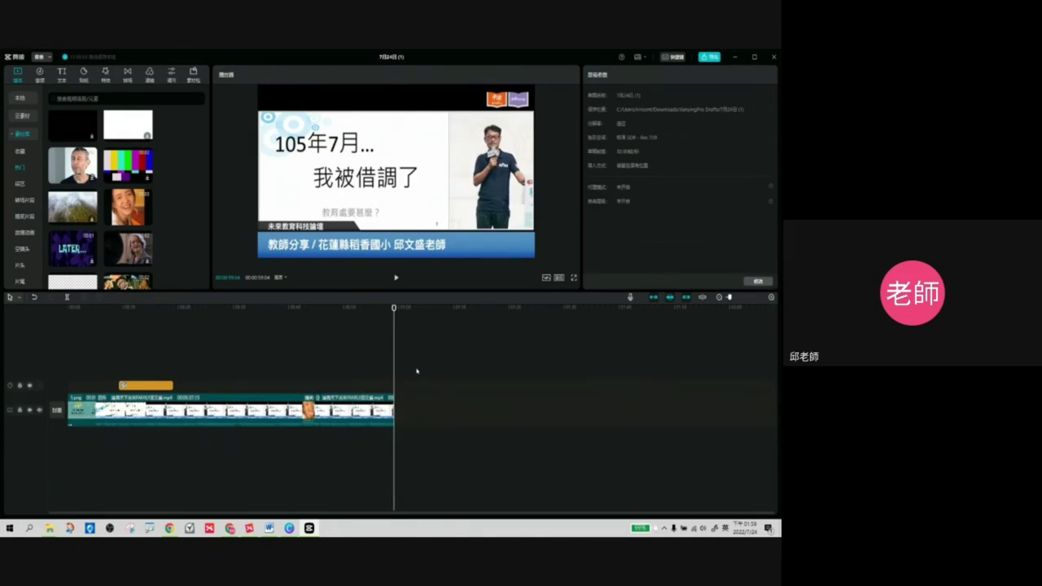
pyautogui.click(291, 350)
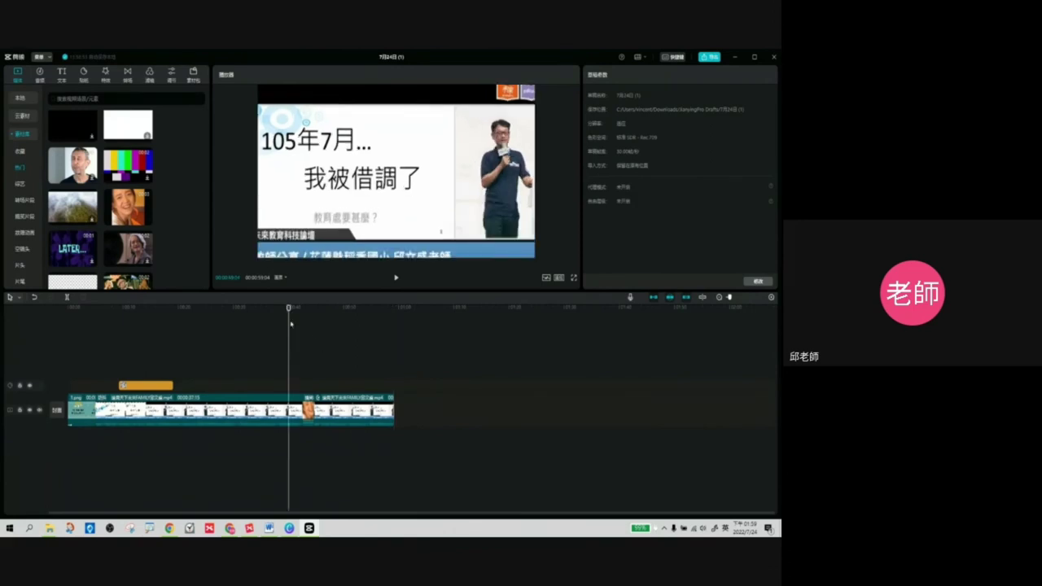
pyautogui.moveTo(288, 310); pyautogui.dragTo(67, 320)
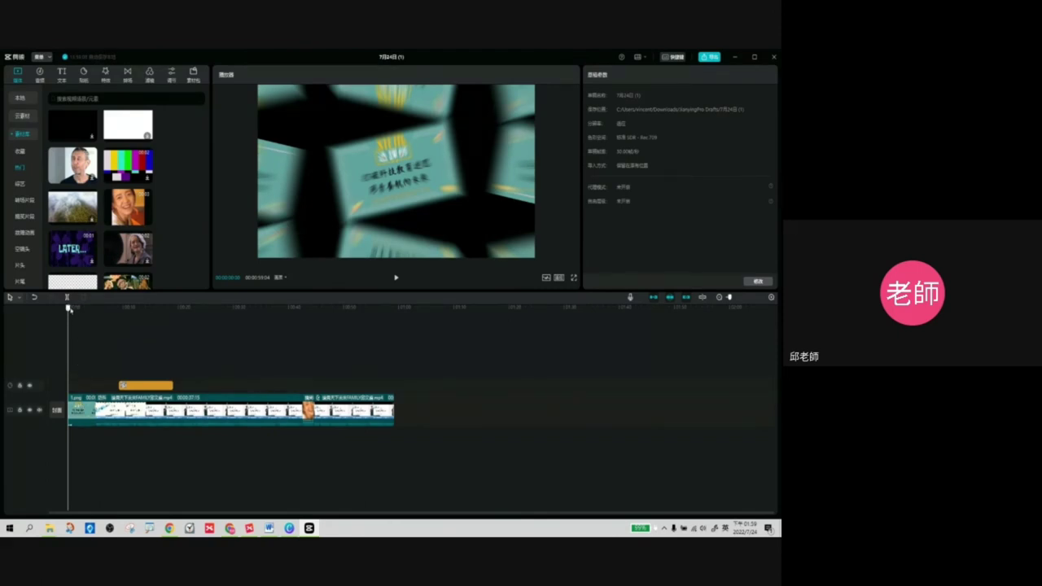
pyautogui.moveTo(67, 308); pyautogui.dragTo(75, 309)
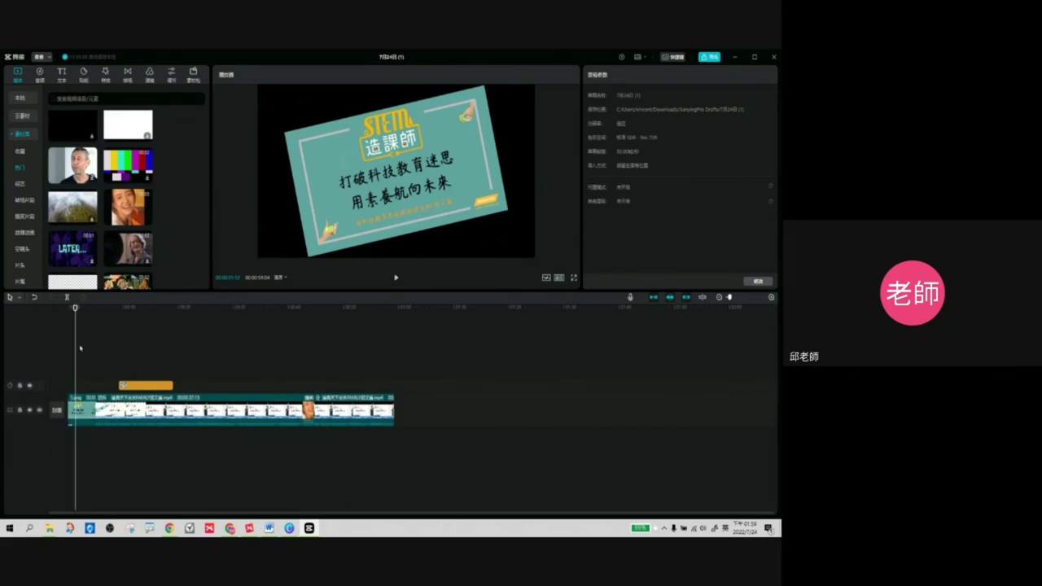
pyautogui.moveTo(75, 308); pyautogui.dragTo(70, 329)
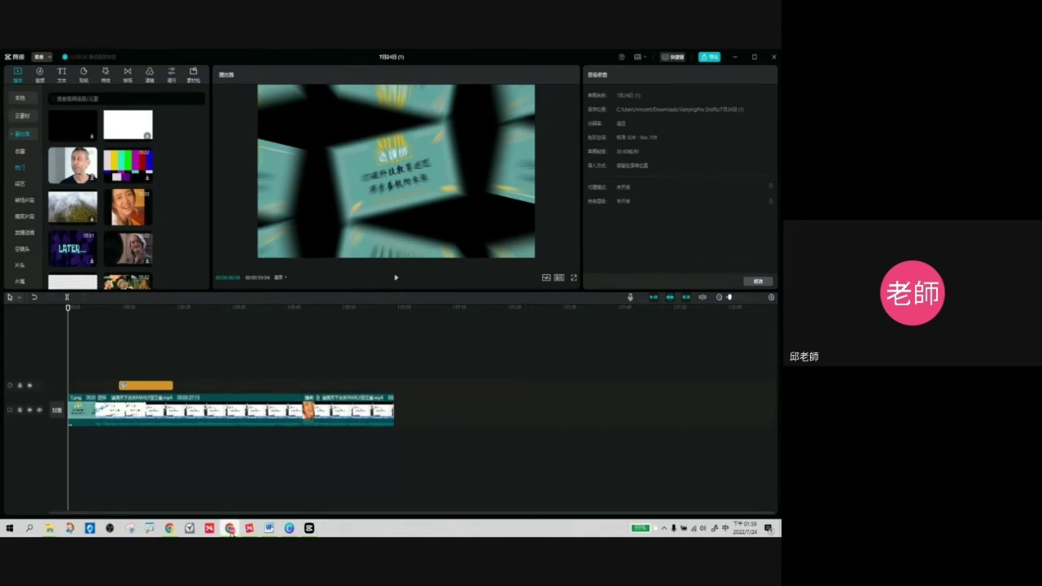
# - Switch to the Chrome meeting window and hide the screen-sharing notice
pyautogui.click(170, 529)
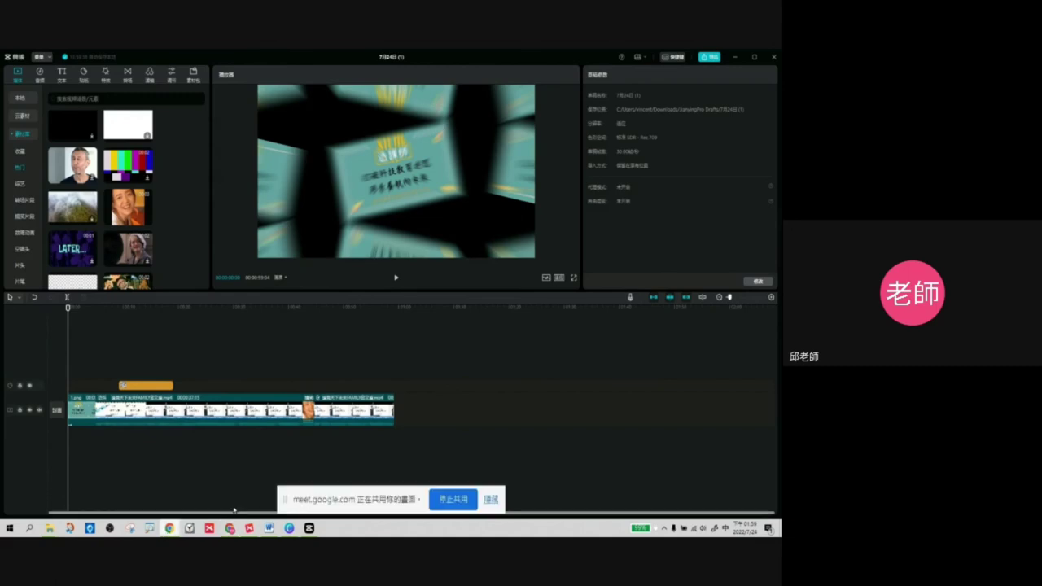
pyautogui.click(492, 500)
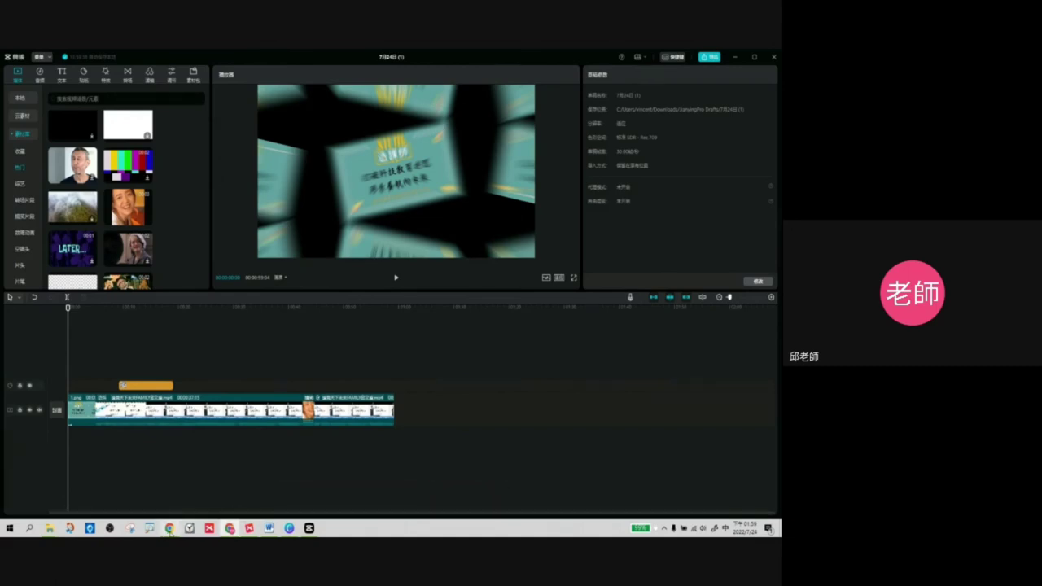